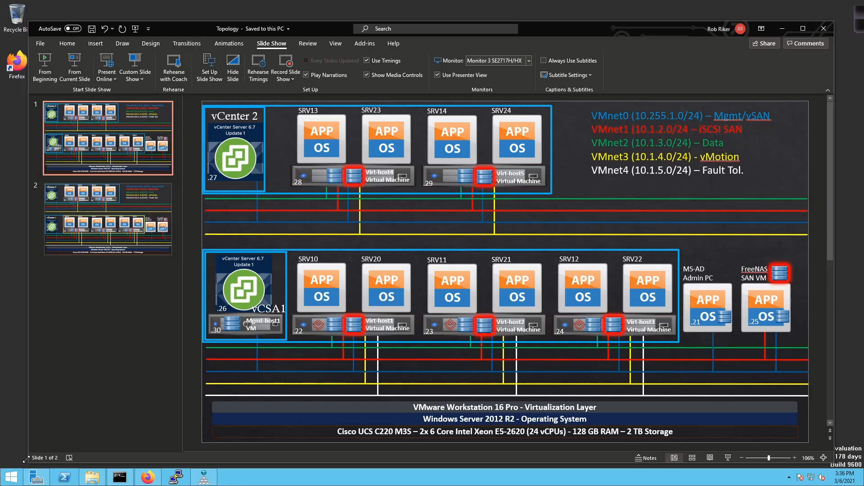
- Switch from the PowerPoint topology slide to the vSphere Client in Firefox
left_click(147, 480)
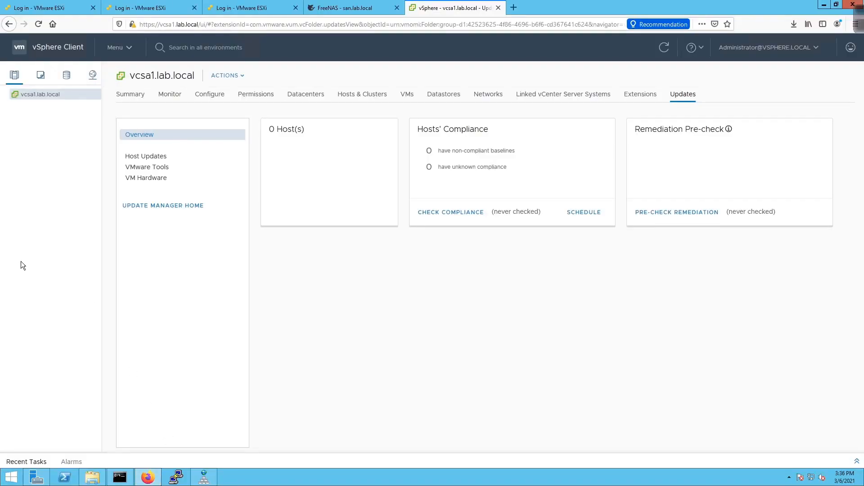
- Create the DC1-Mgmt datacenter under vcsa1.lab.local
right_click(39, 96)
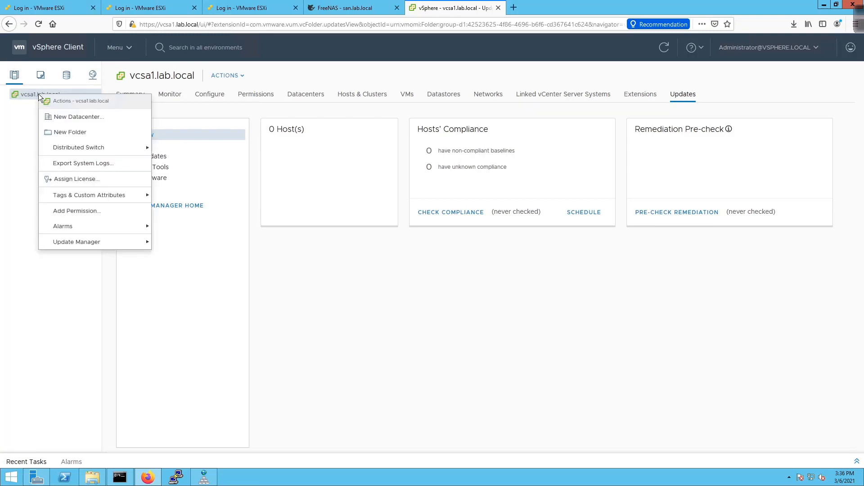
left_click(70, 120)
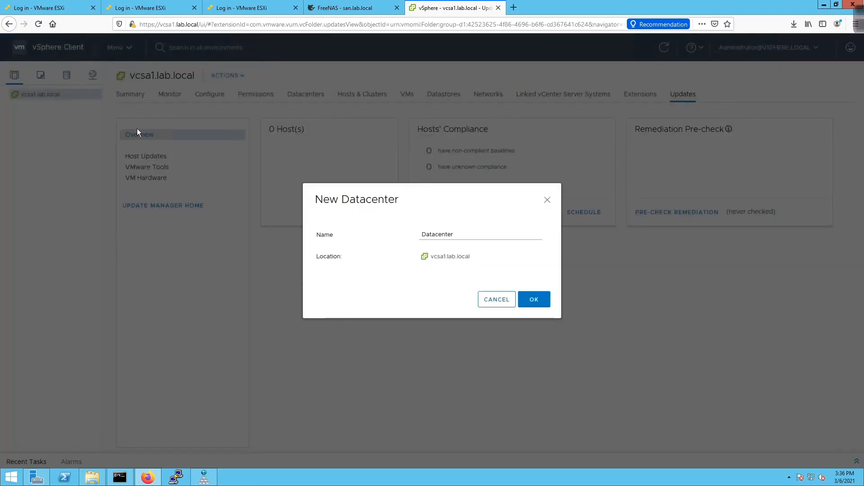
key("BackSpace")
key("BackSpace")
key("BackSpace")
key("BackSpace")
key("BackSpace")
key("BackSpace")
key("BackSpace")
key("BackSpace")
key("BackSpace")
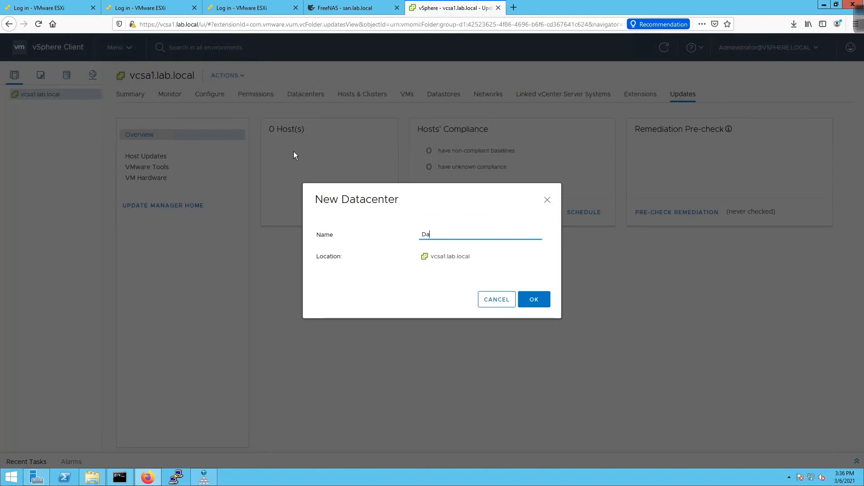
type("DC1-Mgmt")
left_click(531, 299)
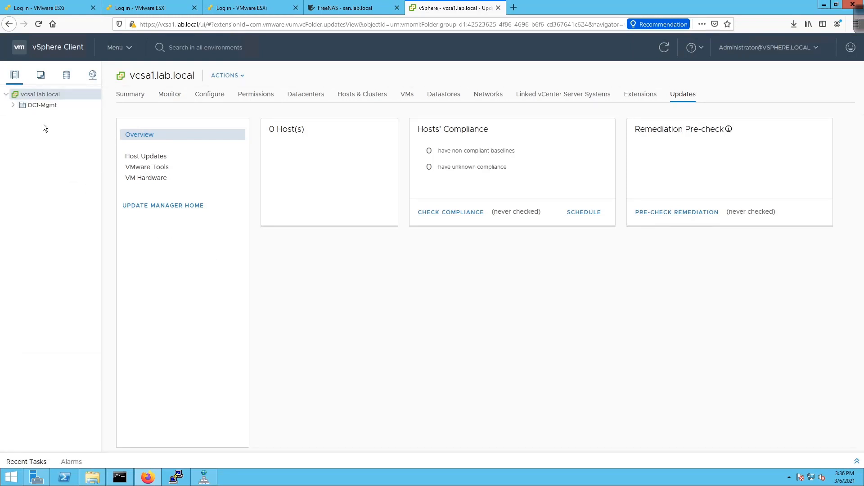
- Create a second datacenter, DC1-Comp, under vcsa1.lab.local
right_click(46, 94)
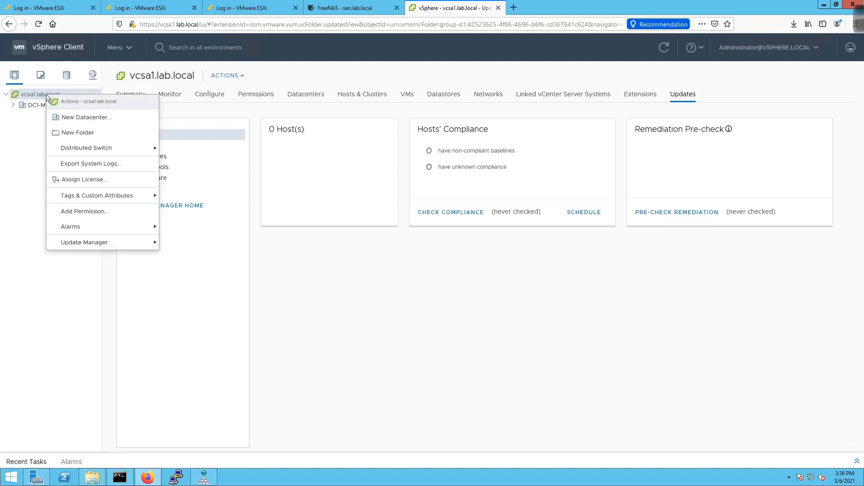
left_click(73, 118)
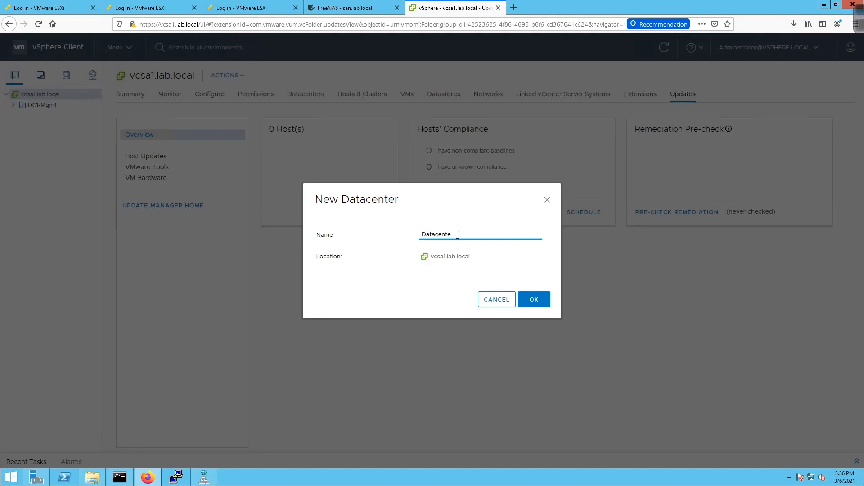
key("BackSpace")
key("BackSpace")
key("BackSpace")
key("BackSpace")
key("BackSpace")
key("BackSpace")
key("BackSpace")
key("BackSpace")
key("BackSpace")
type("DC1-Com")
left_click(530, 292)
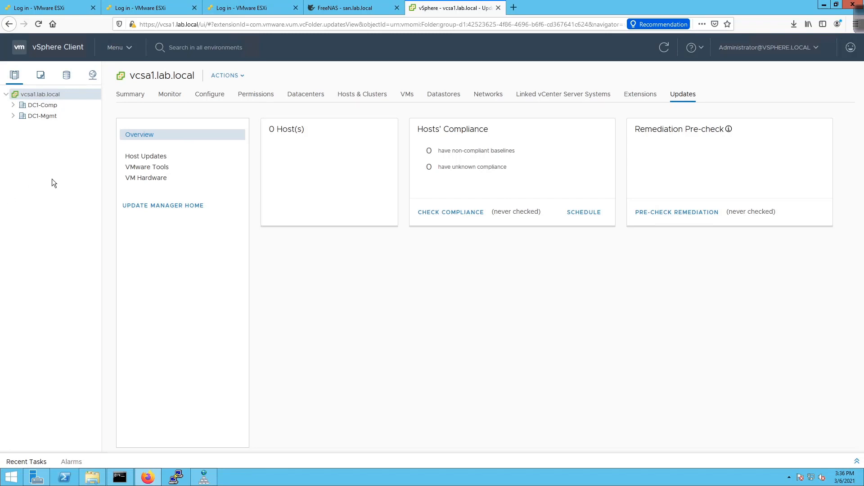
- Start the Add Host wizard on DC1-Mgmt, then switch to DNS Manager to check host names
right_click(42, 115)
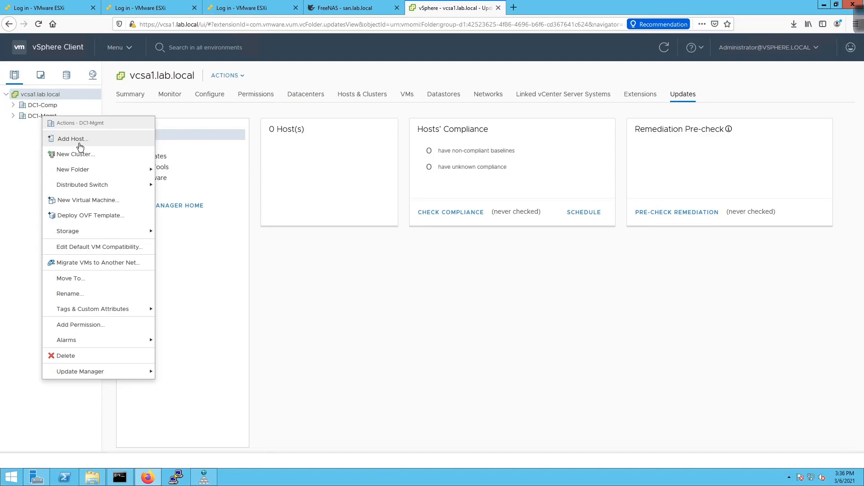
left_click(72, 138)
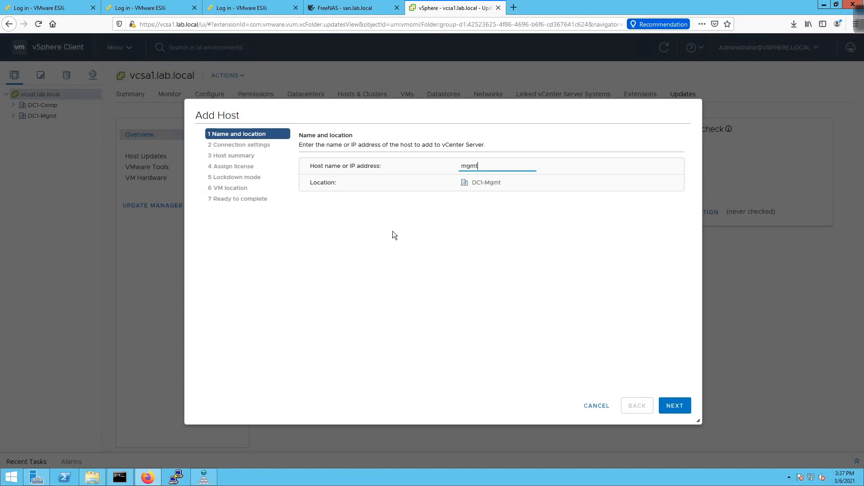
left_click(200, 475)
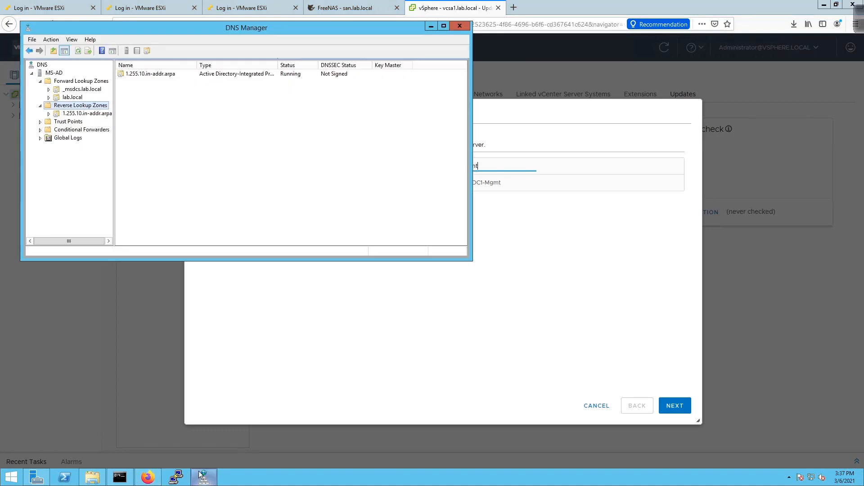
- Look up the lab.local records, such as mgmt-host1 at 10.255.1.30, then return to vSphere
left_click(71, 97)
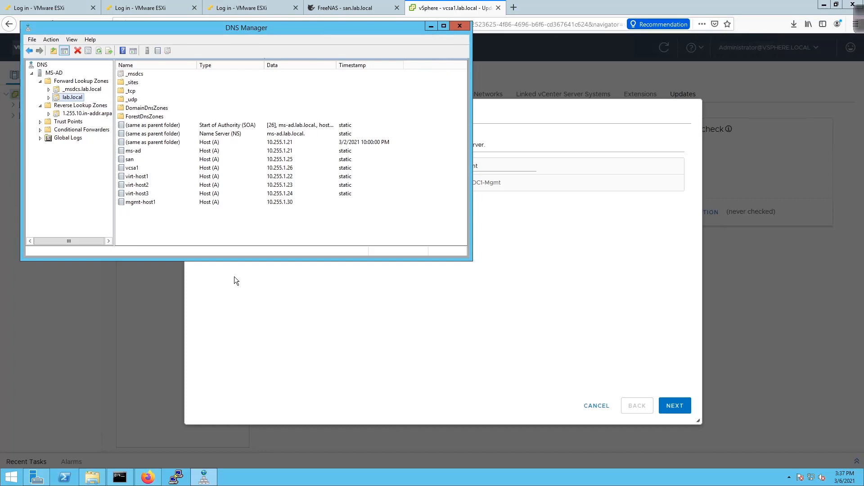
left_click(262, 276)
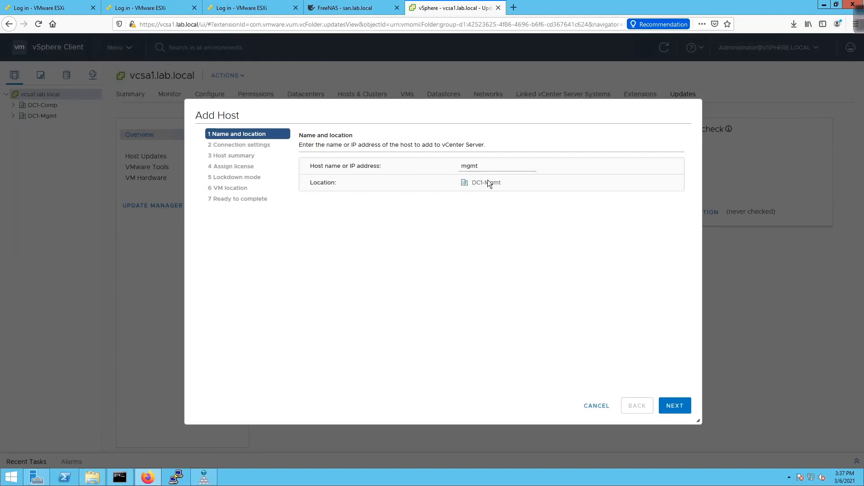
- Set the host name to mgmt-host1 and connect as root with its password
left_click(502, 166)
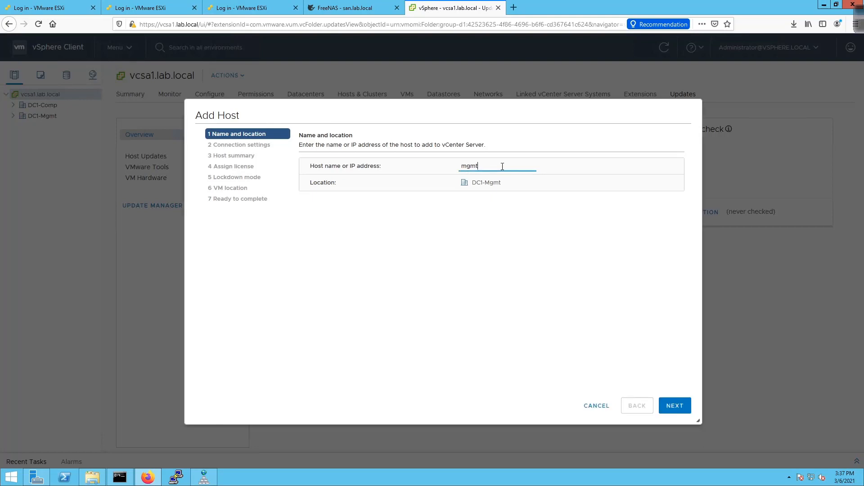
type("-host1")
left_click(670, 405)
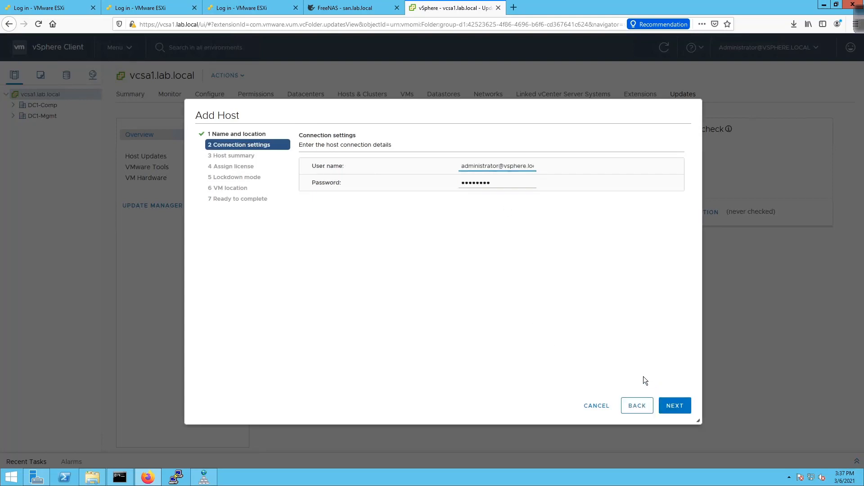
left_click(478, 165)
key("ctrl+a")
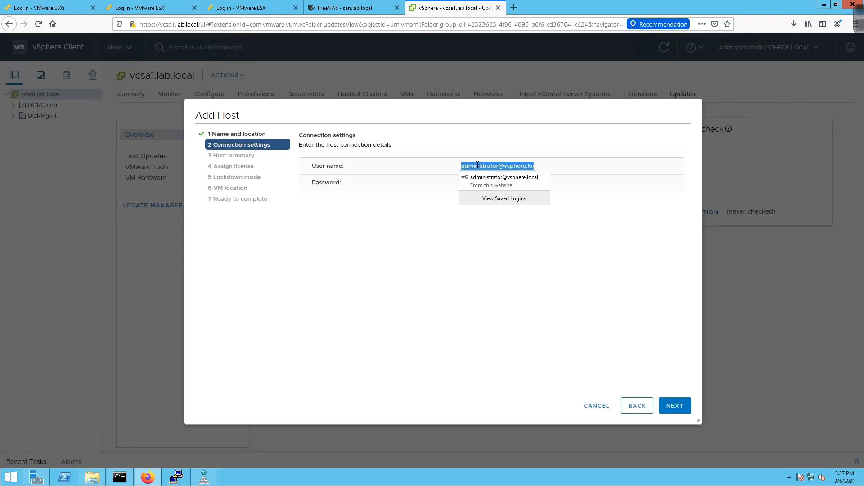
type("root")
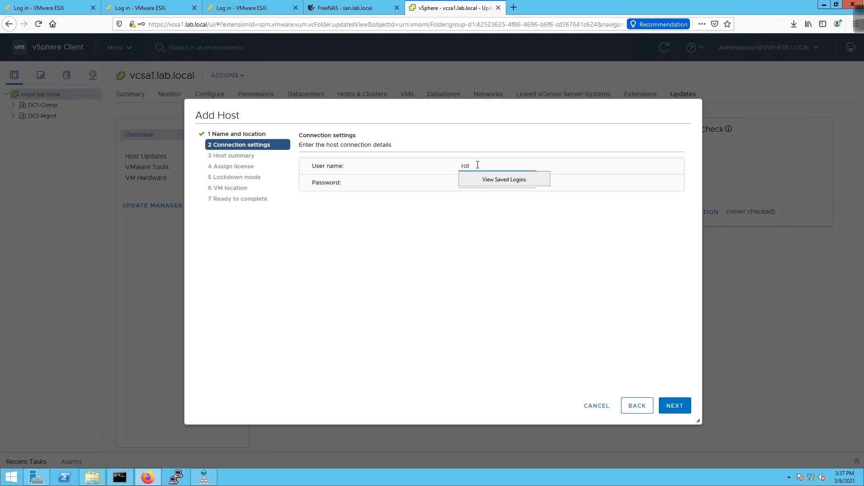
key("Tab")
type("••••••")
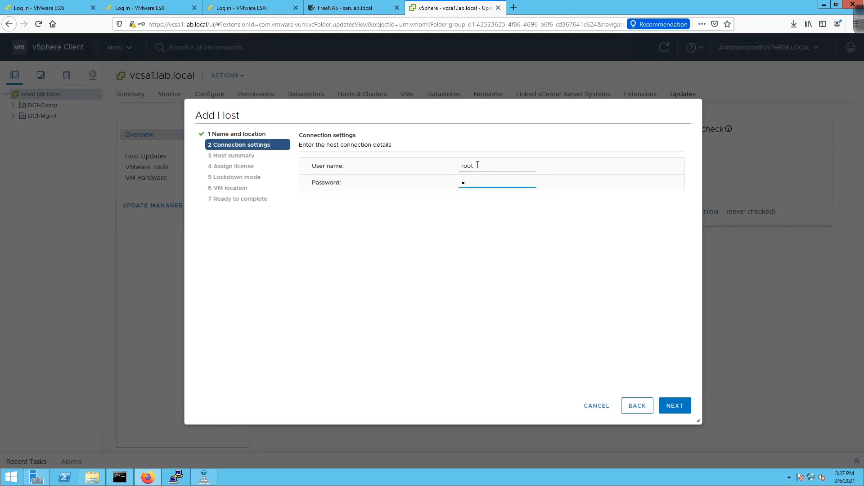
type("••")
key("Return")
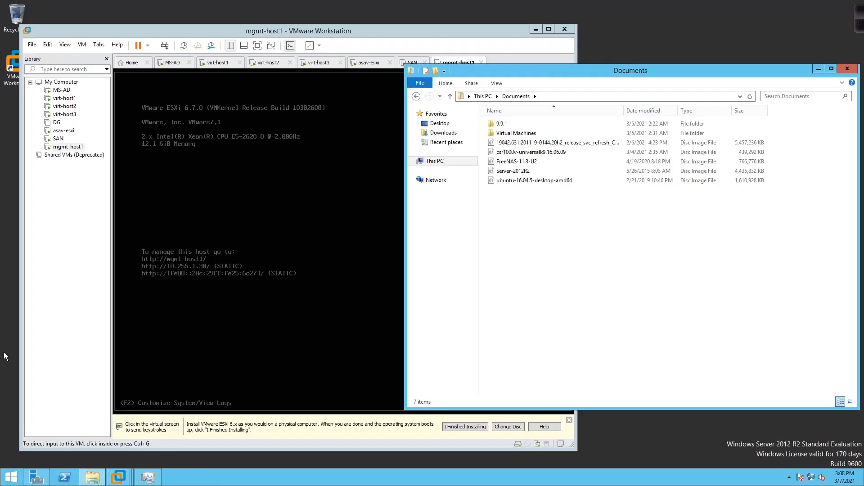
- Log in to mgmt-host1's ESXi console as root and view its support information and SSL thumbprint
left_click(312, 210)
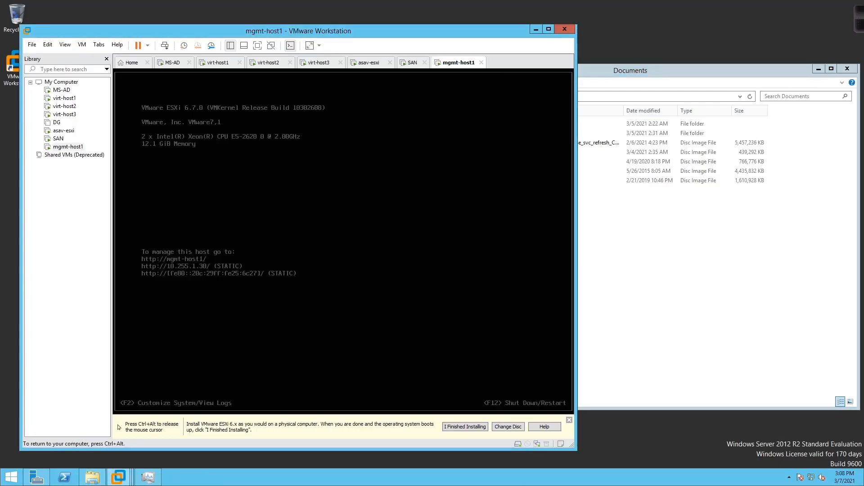
key("ctrl+alt")
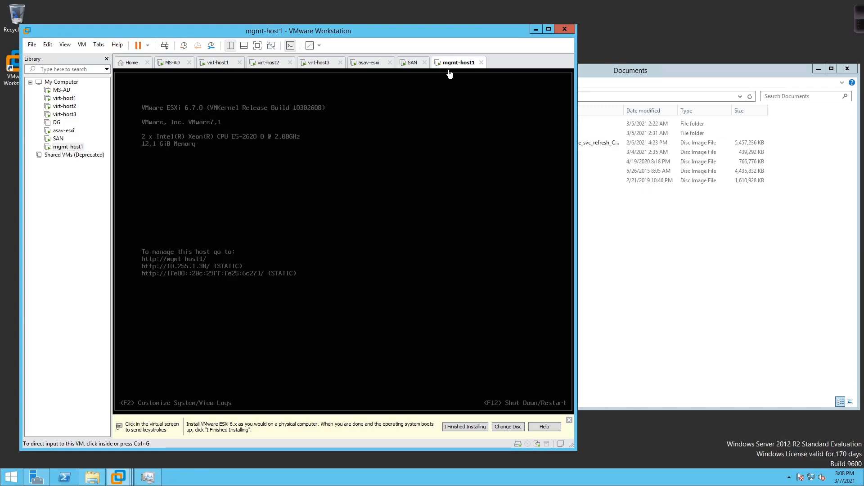
left_click(263, 224)
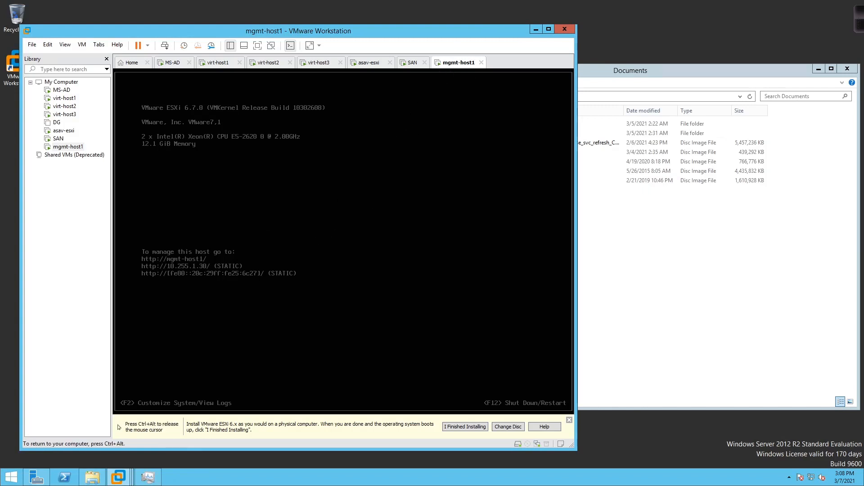
key("F2")
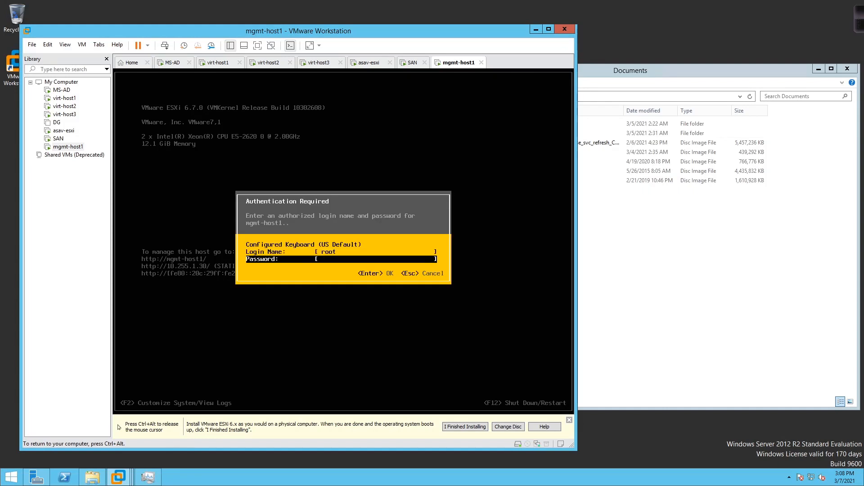
type("*******")
key("Return")
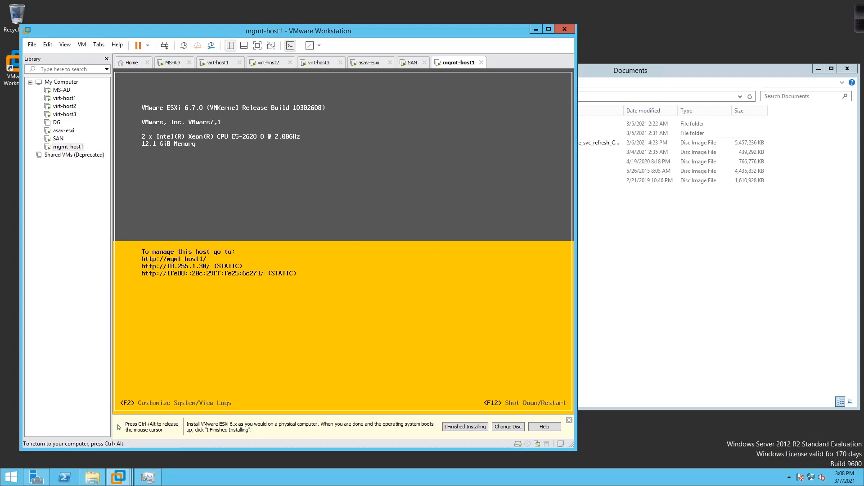
key("Down")
key("Down")
key("Down")
key("Down")
key("Down")
key("Down")
key("Down")
key("Down")
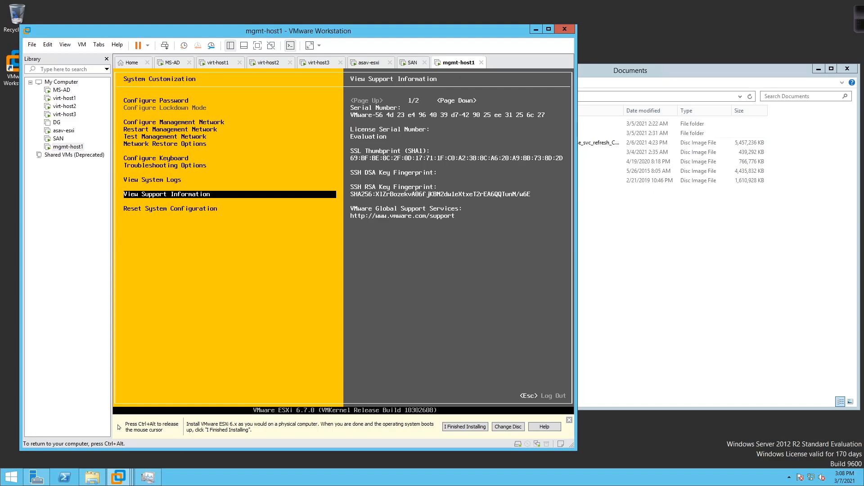
key("ctrl+alt")
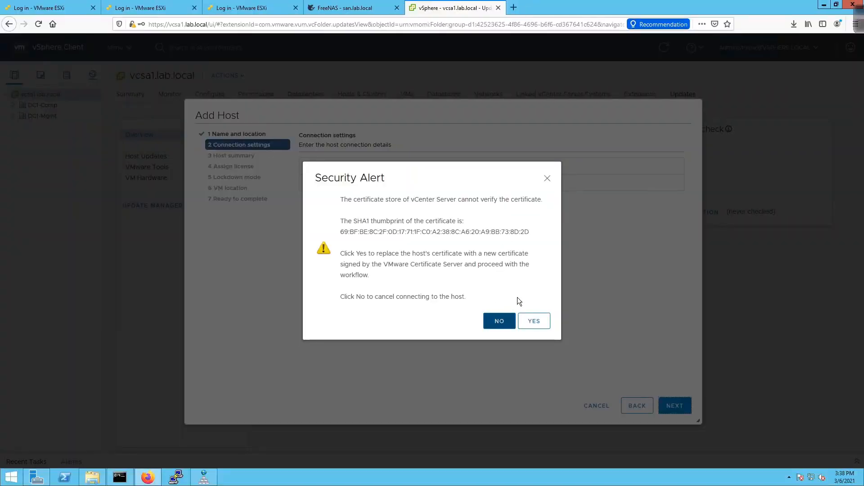
- Trust mgmt-host1's certificate, pass the host summary, and keep the Evaluation License
left_click(535, 322)
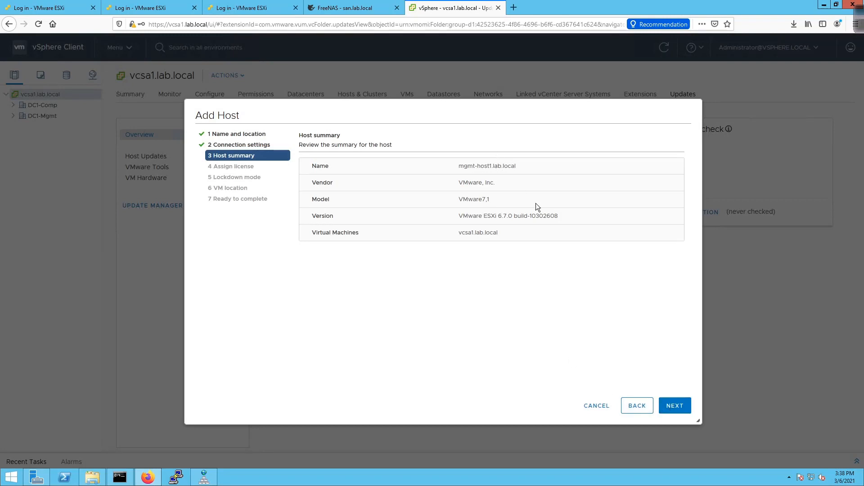
left_click(681, 407)
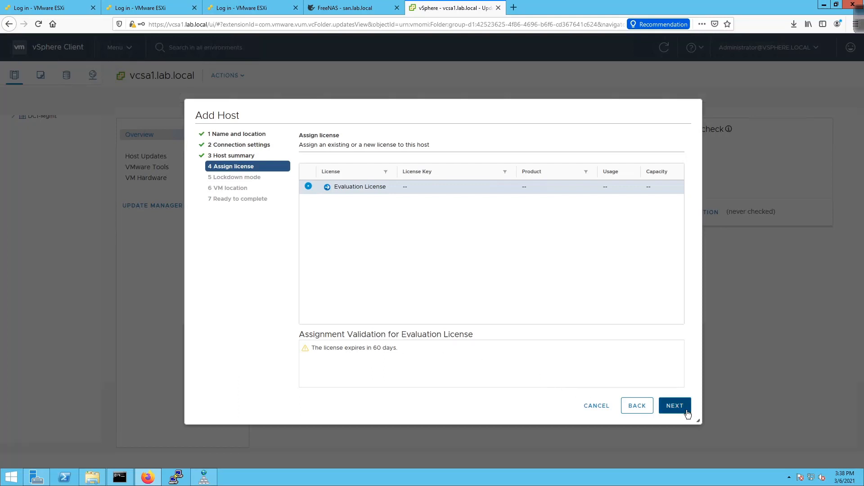
left_click(674, 406)
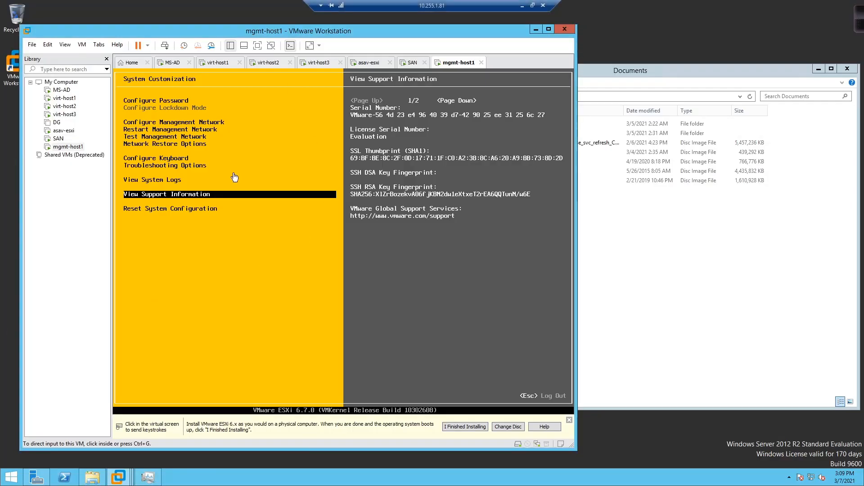
- Log out of the ESXi customization screen and release the mouse from the VM
left_click(393, 188)
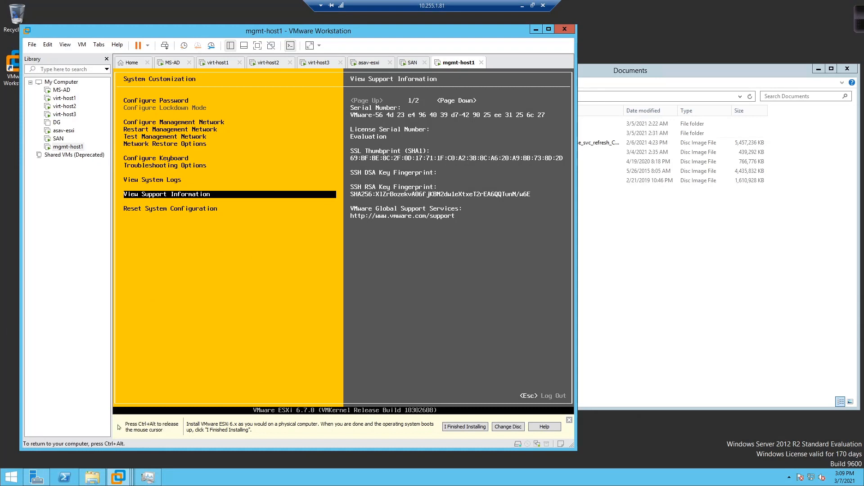
key("Escape")
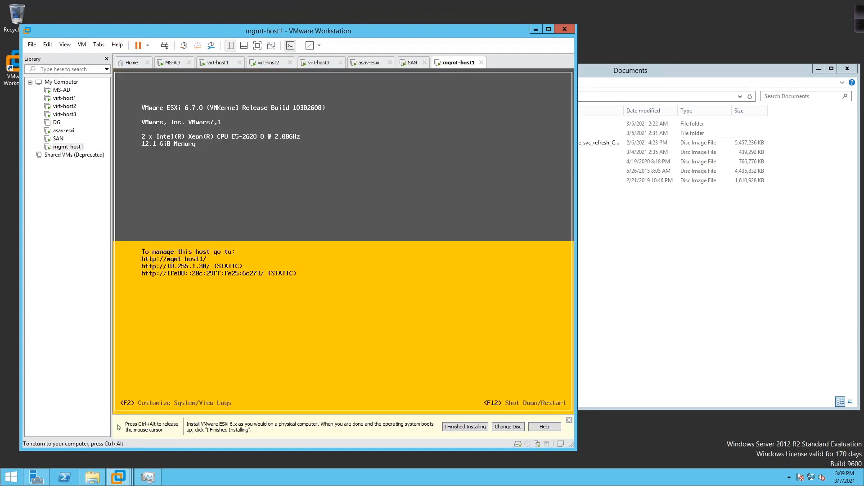
key("ctrl+alt")
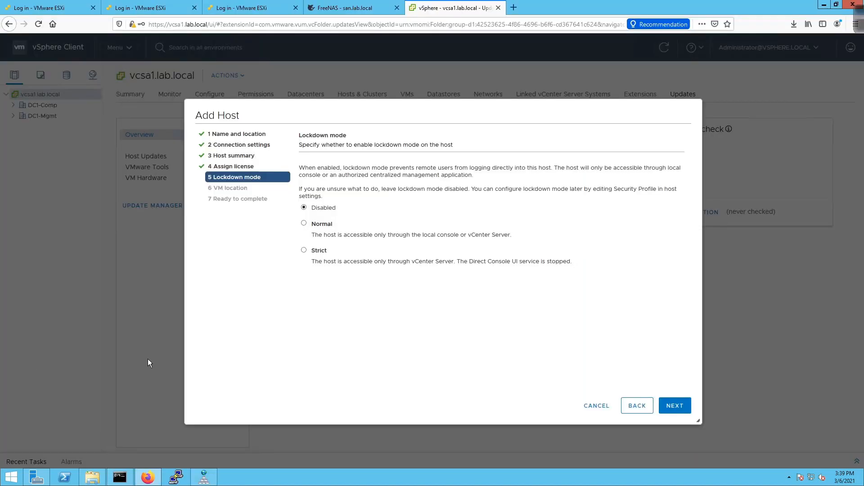
- Keep lockdown disabled and DC1-Mgmt as location, finish adding the host, and follow Recent Tasks
left_click(666, 405)
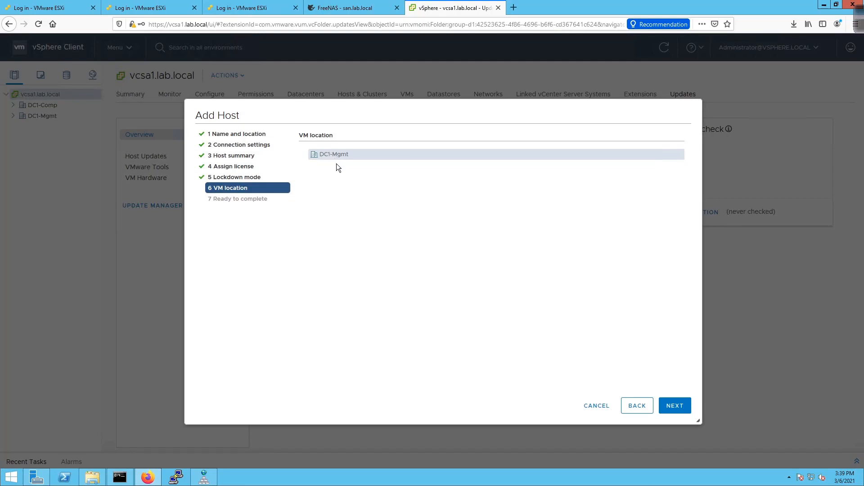
left_click(669, 410)
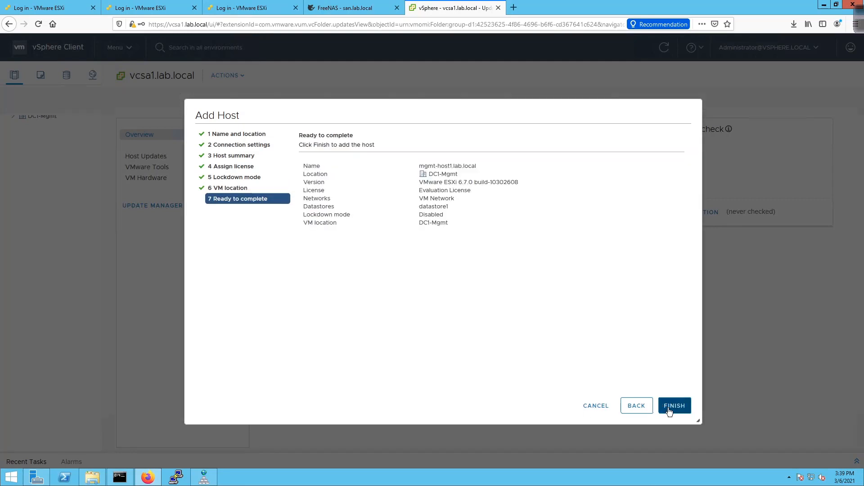
left_click(669, 410)
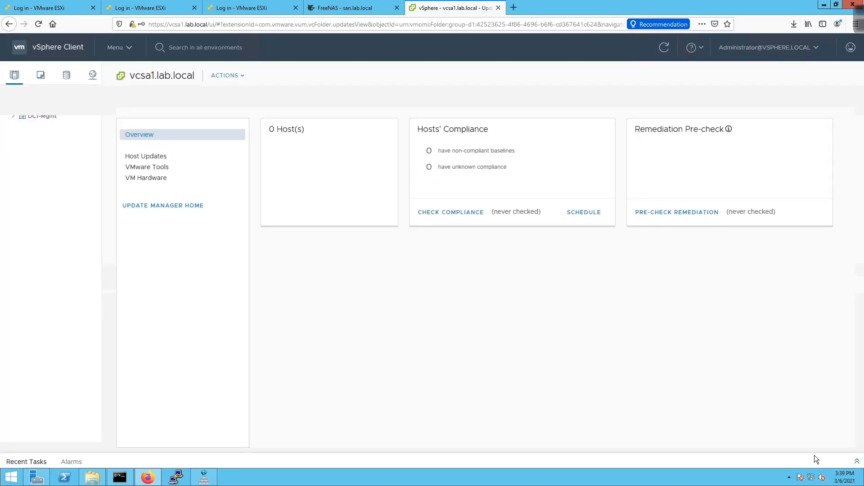
left_click(857, 460)
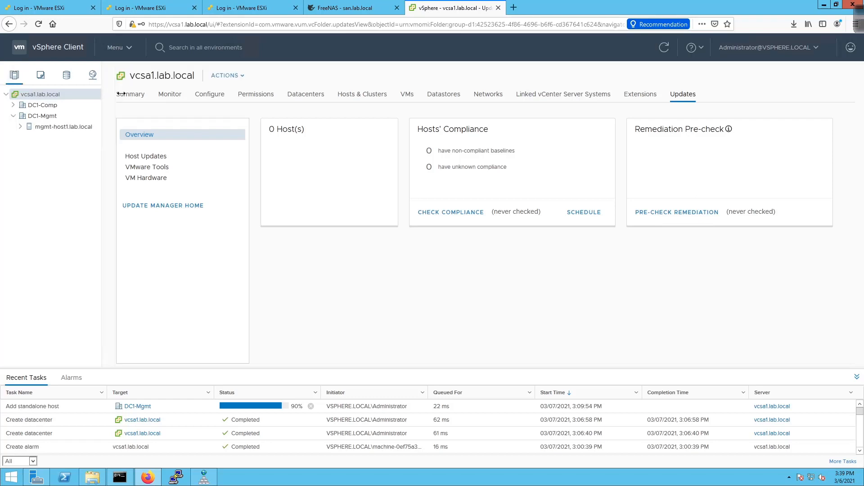
left_click_drag(121, 93, 170, 93)
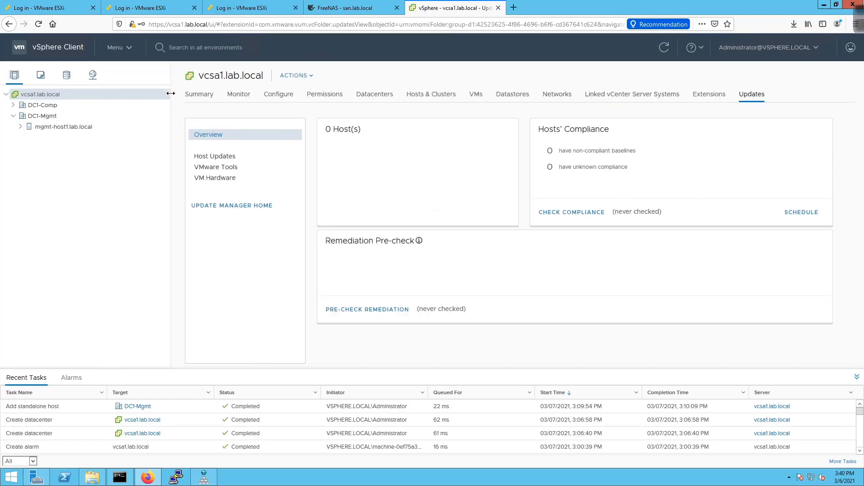
- Review the mgmt-host1, DC1-Mgmt and vcsa1.lab.local summaries, then select DC1-Comp
left_click(60, 126)
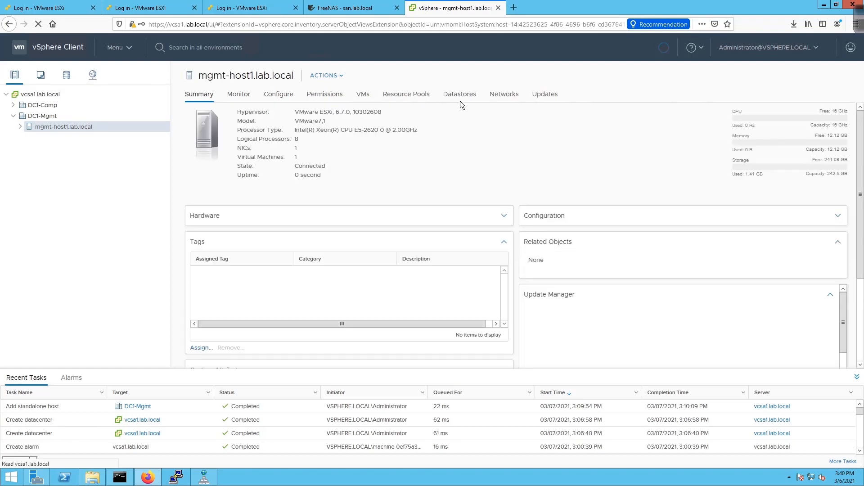
left_click(44, 95)
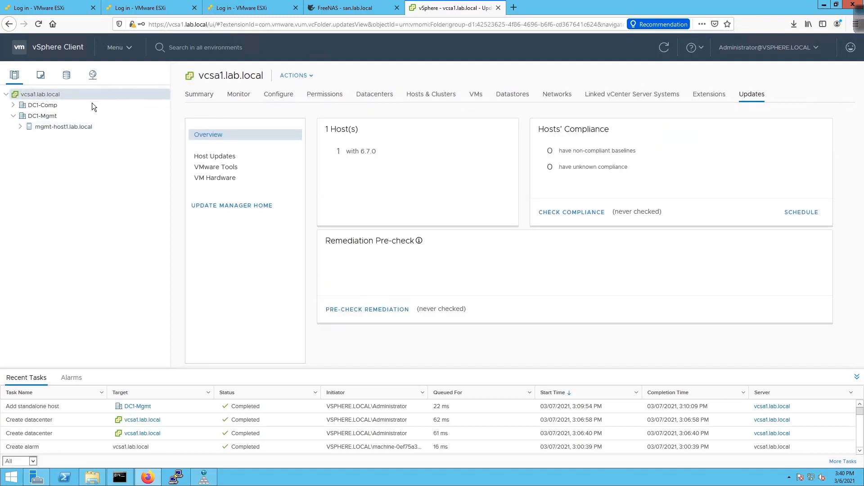
left_click(50, 118)
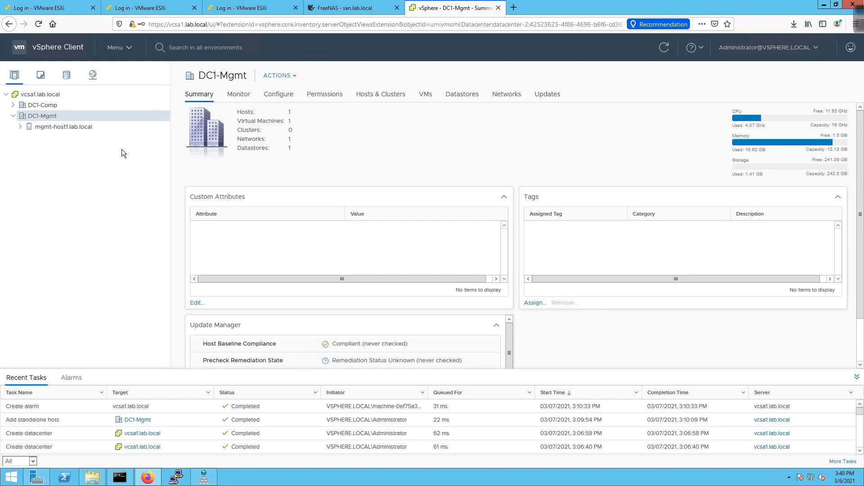
left_click(71, 131)
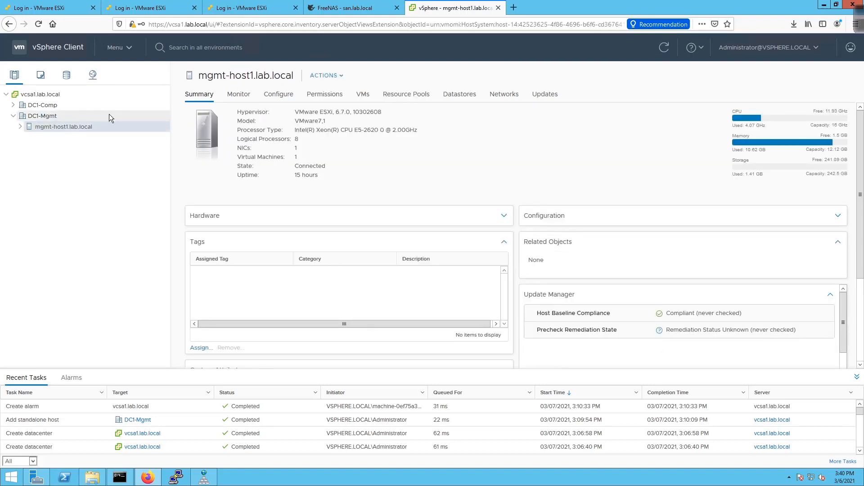
left_click(59, 118)
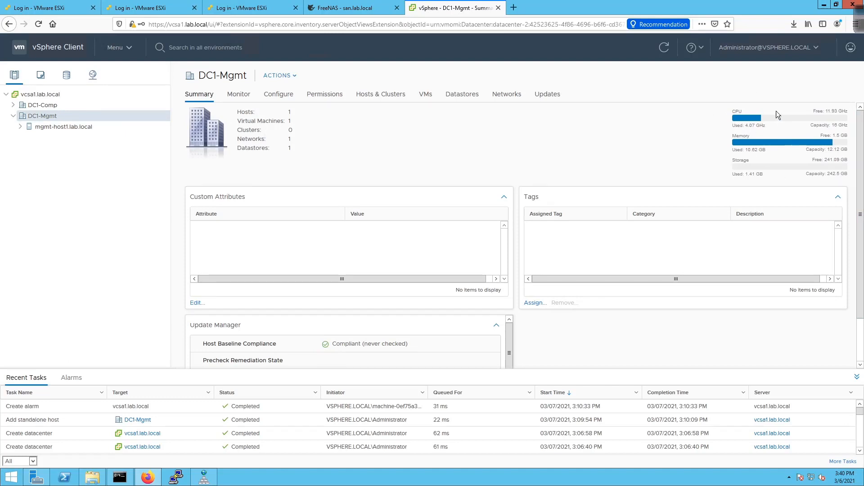
left_click(71, 97)
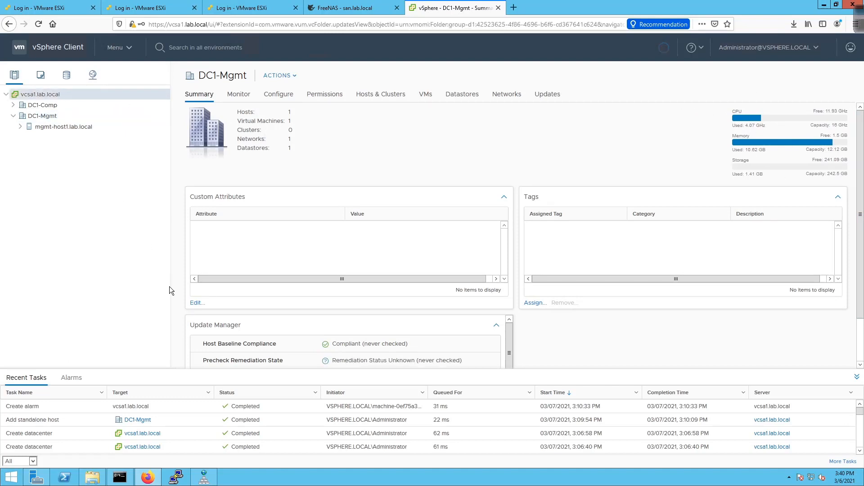
left_click(204, 97)
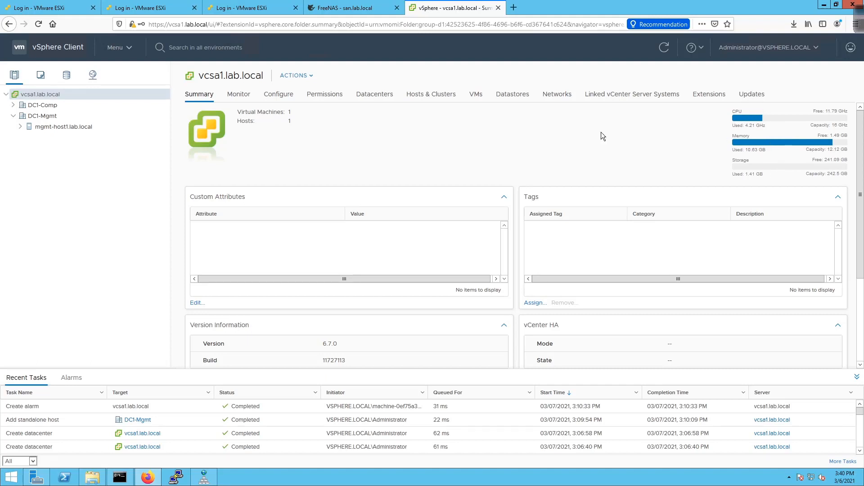
left_click(25, 104)
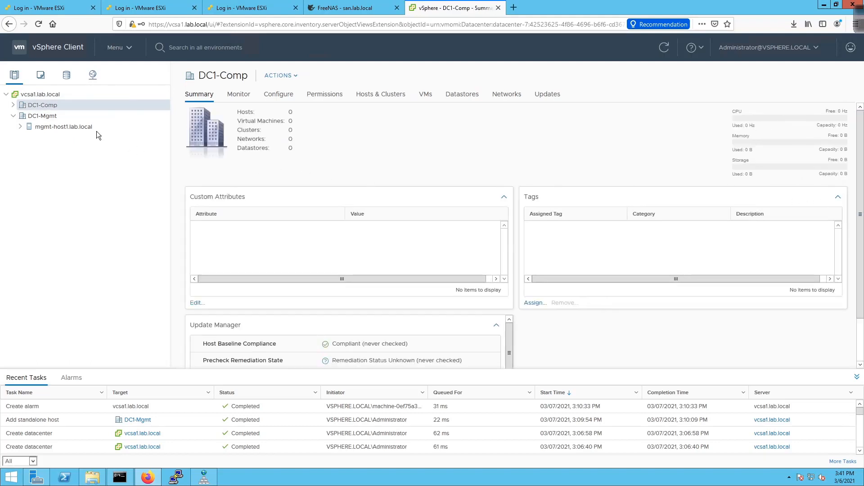
- Start adding host 10.255.1.22 to DC1-Comp, checking its IP address in DNS first
right_click(46, 107)
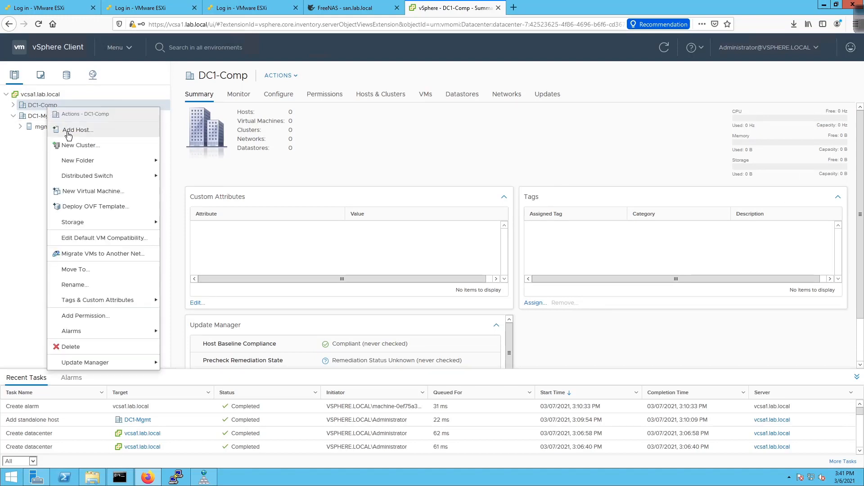
left_click(68, 132)
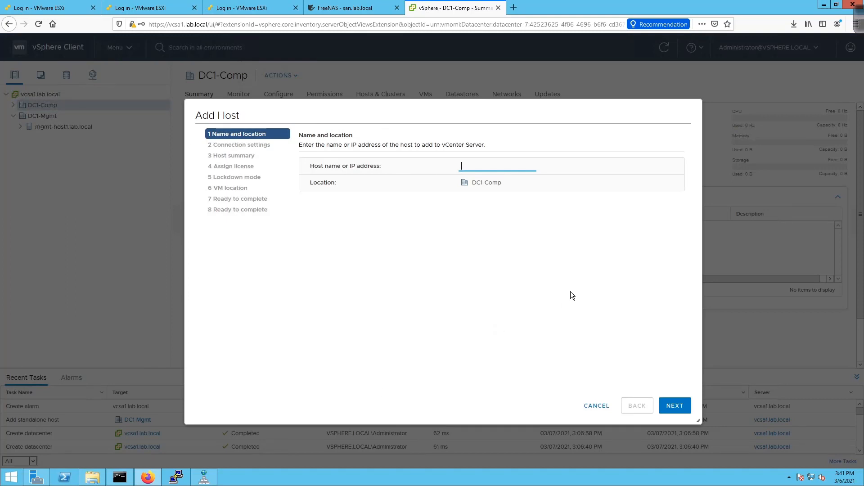
left_click(204, 477)
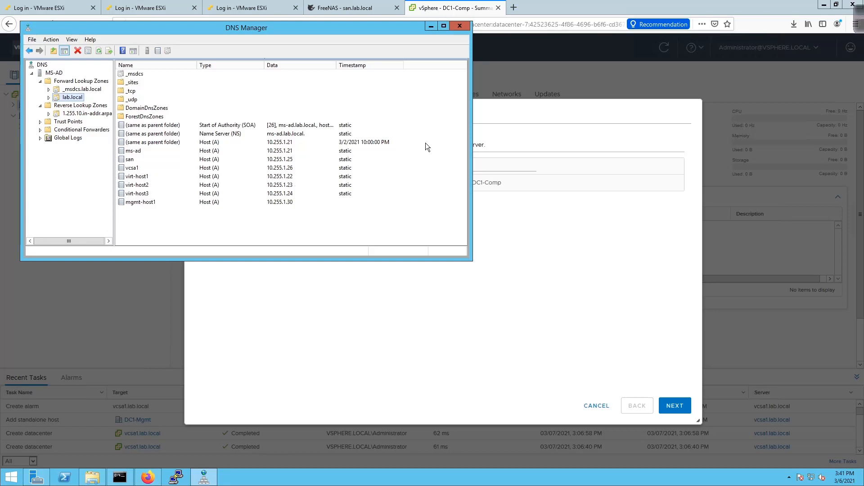
left_click(635, 314)
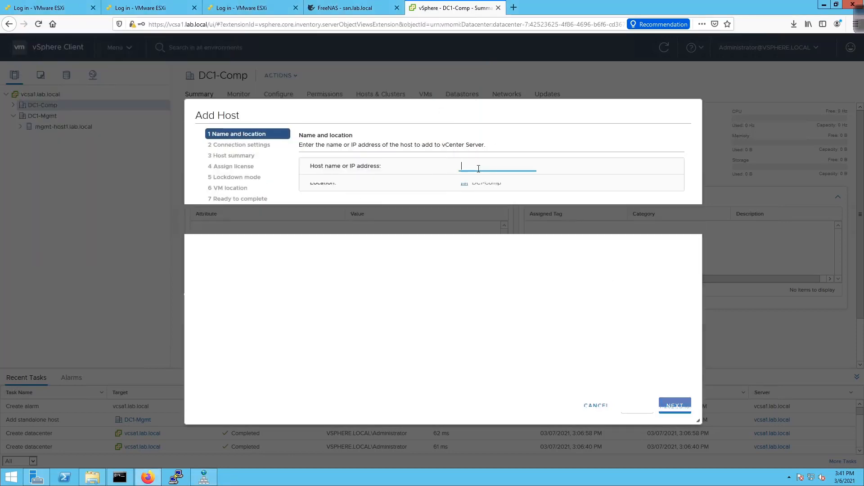
type("10.255.1.22")
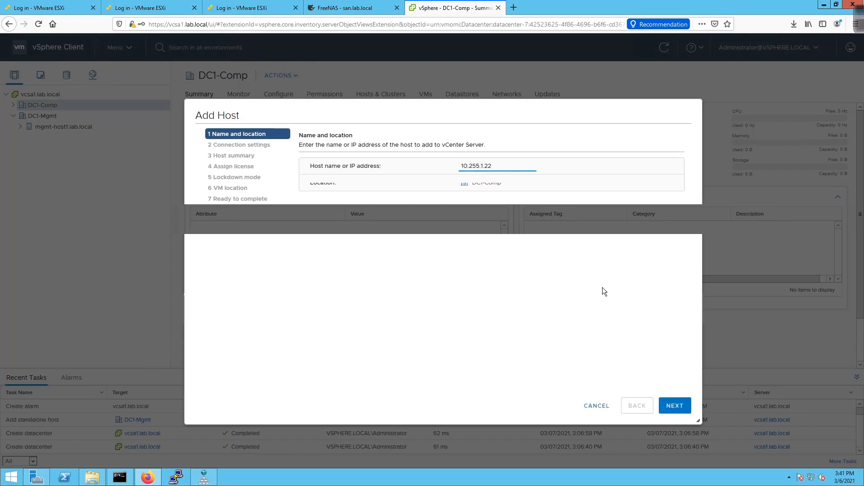
left_click(604, 253)
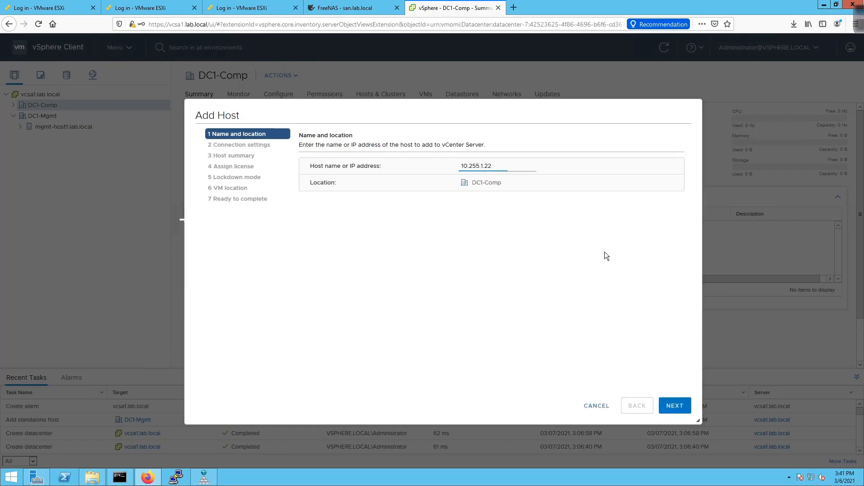
left_click(672, 403)
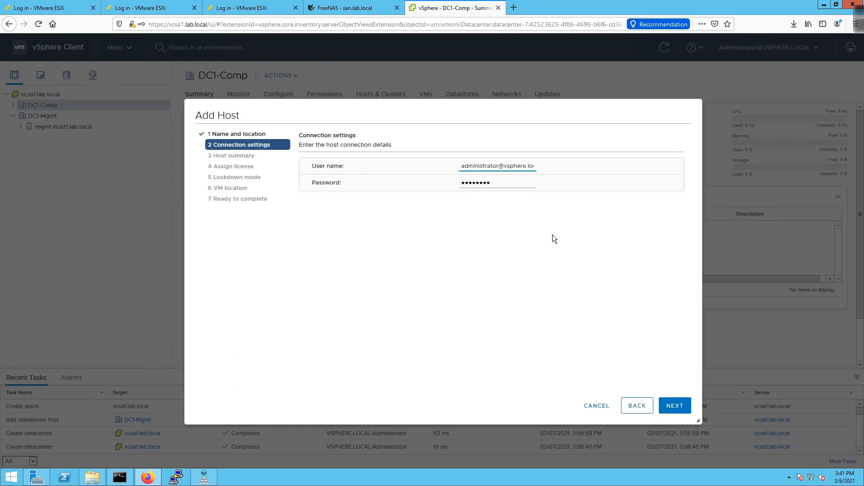
- Connect to the host as root with its password, reaching the certificate alert
left_click(520, 164)
triple_click(522, 164)
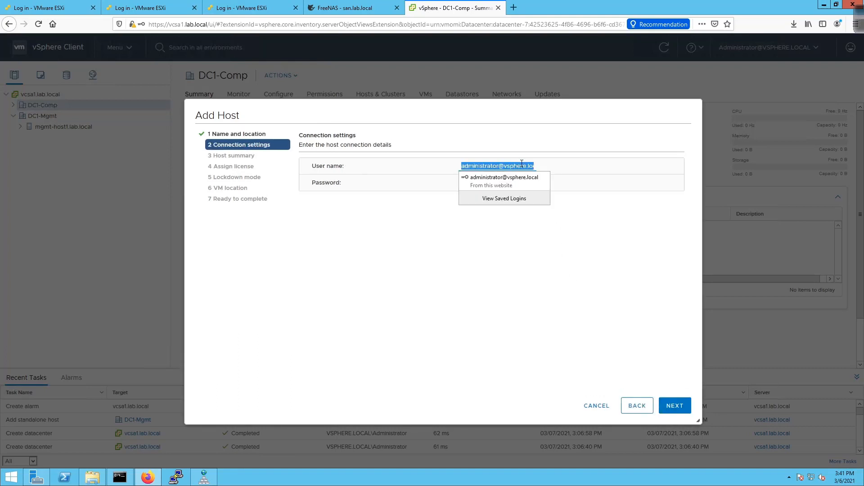
type("root")
key("Tab")
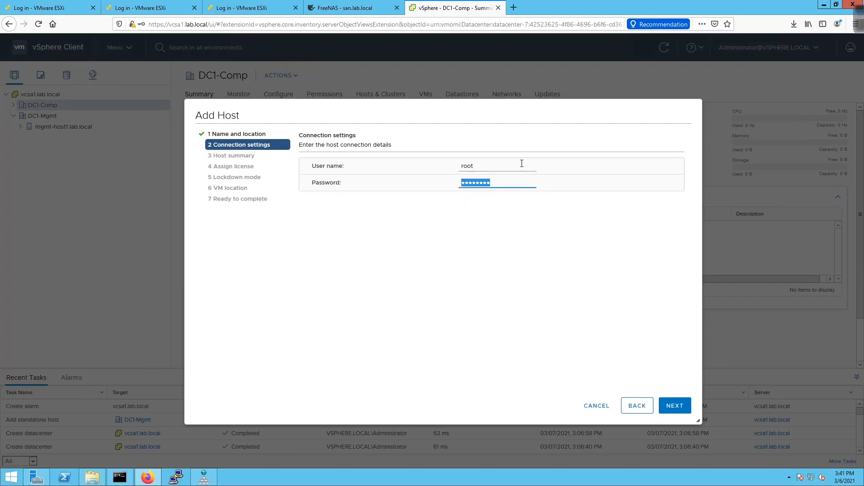
type("V•••••••")
key("Return")
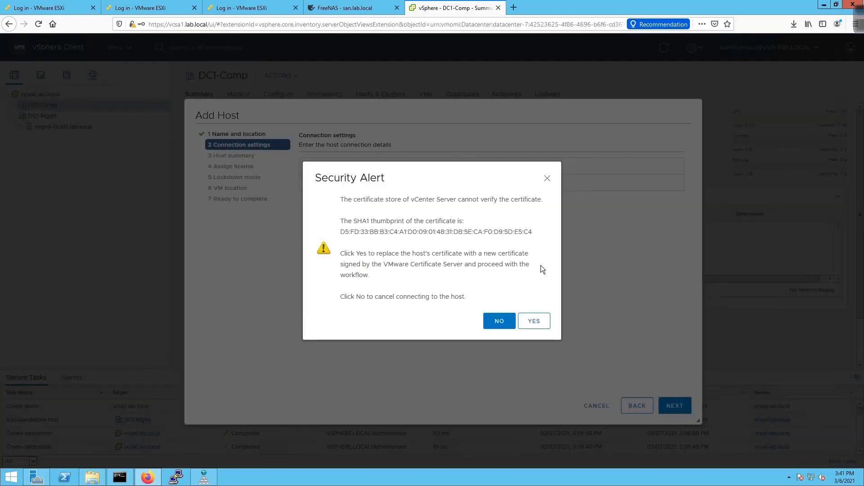
- Accept 10.255.1.22's certificate, assign License 1, keep lockdown disabled and finish the wizard
left_click(533, 327)
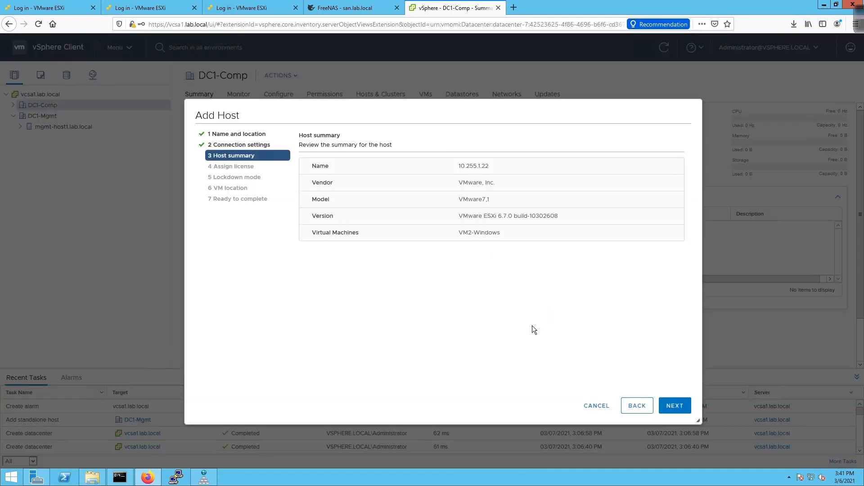
left_click(670, 406)
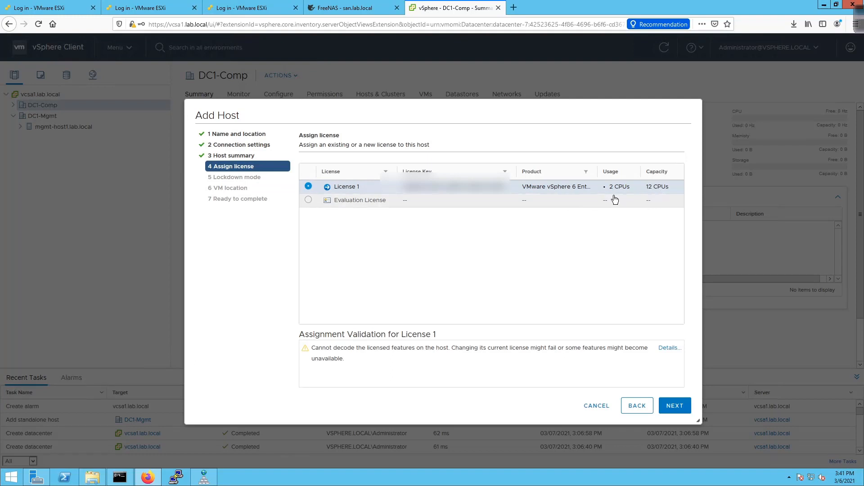
left_click(331, 205)
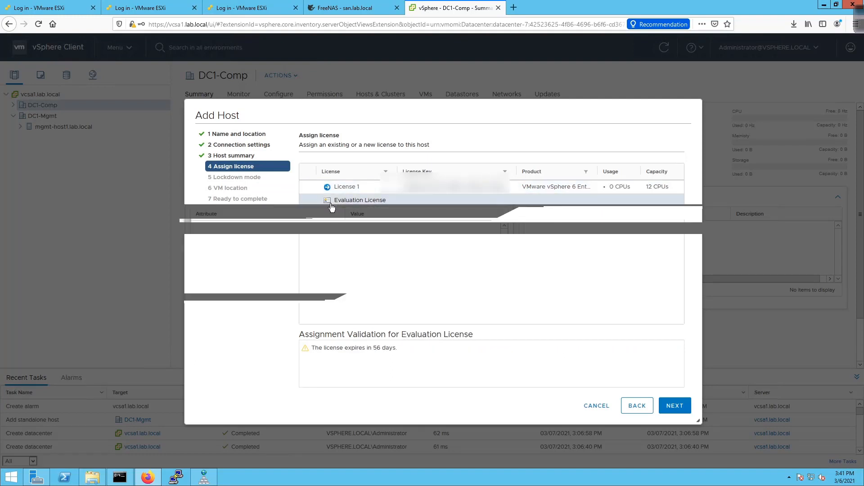
left_click(315, 186)
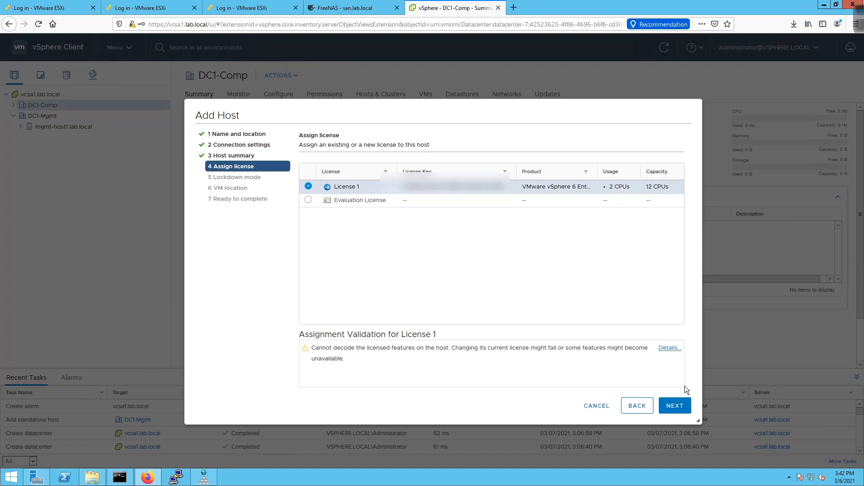
left_click(675, 407)
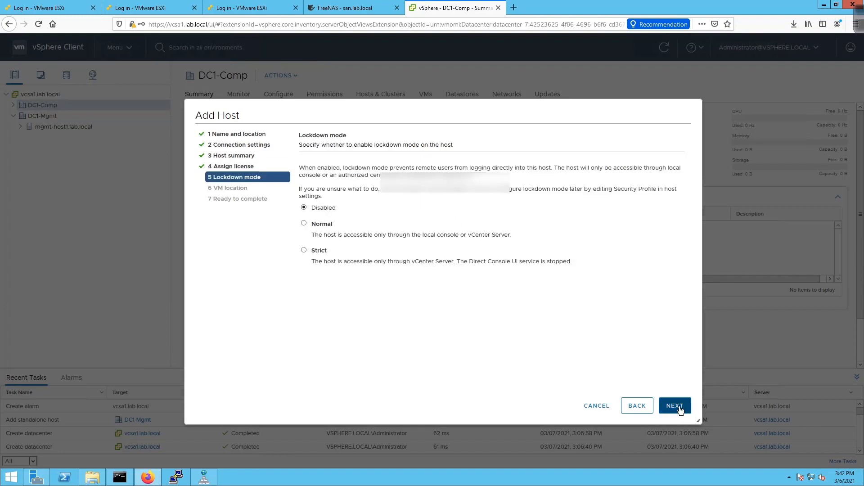
left_click(675, 406)
left_click(675, 406)
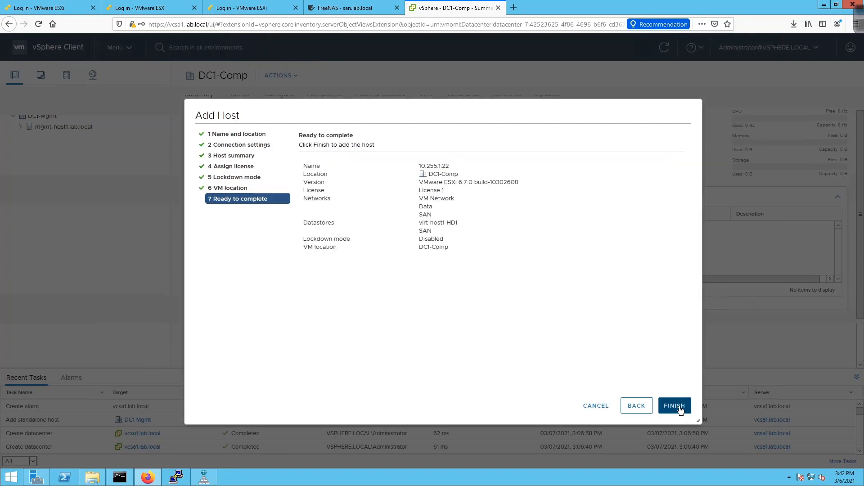
left_click(675, 406)
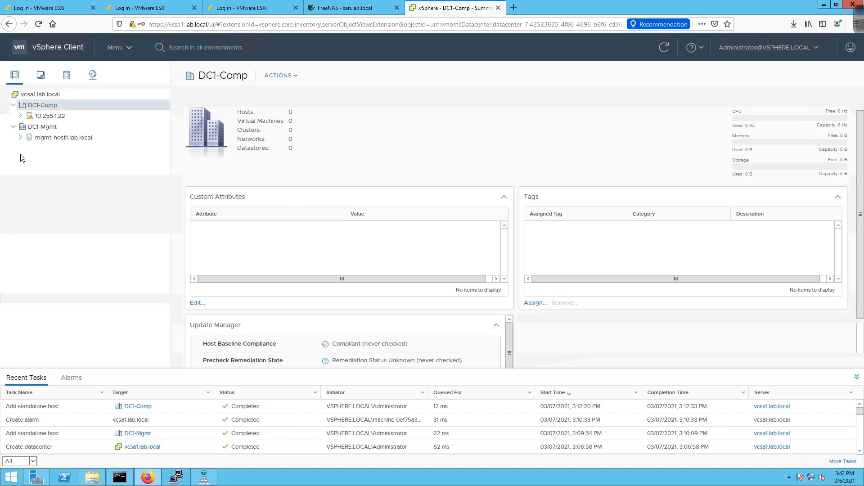
- Expand host 10.255.1.22 and view the VM2-Windows virtual machine's summary
left_click(20, 116)
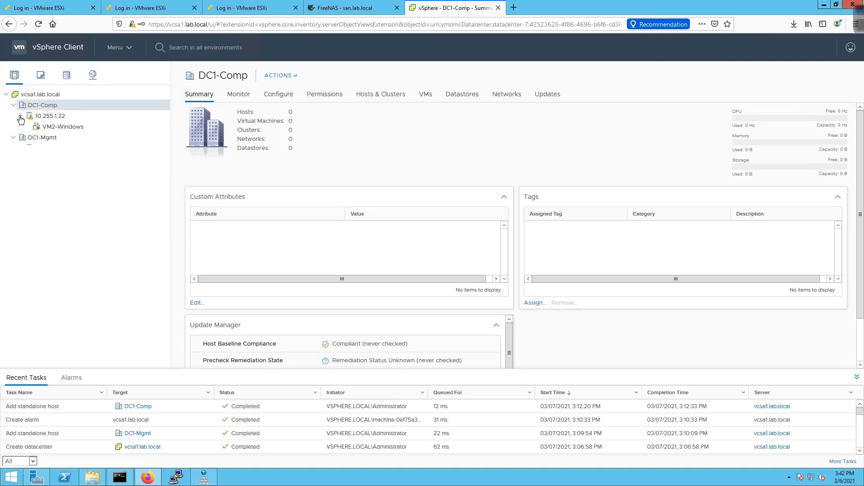
left_click(74, 126)
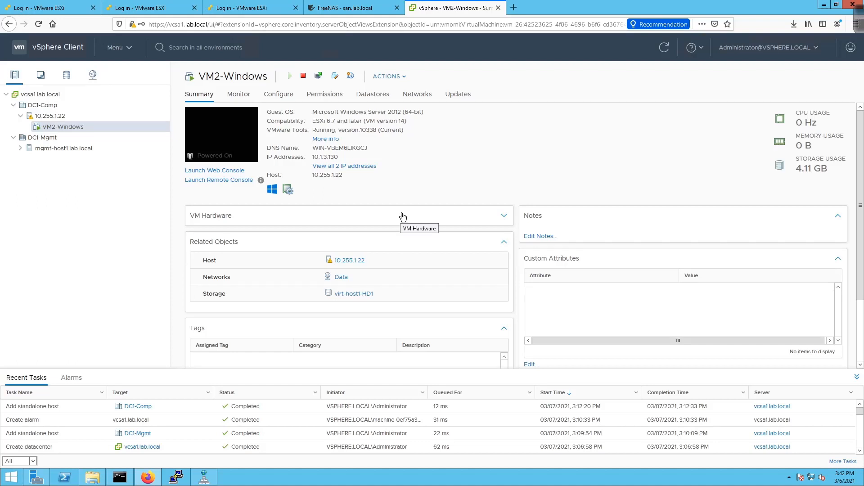
- Start adding host virt-host2 to DC1-Comp and log in as root
right_click(41, 105)
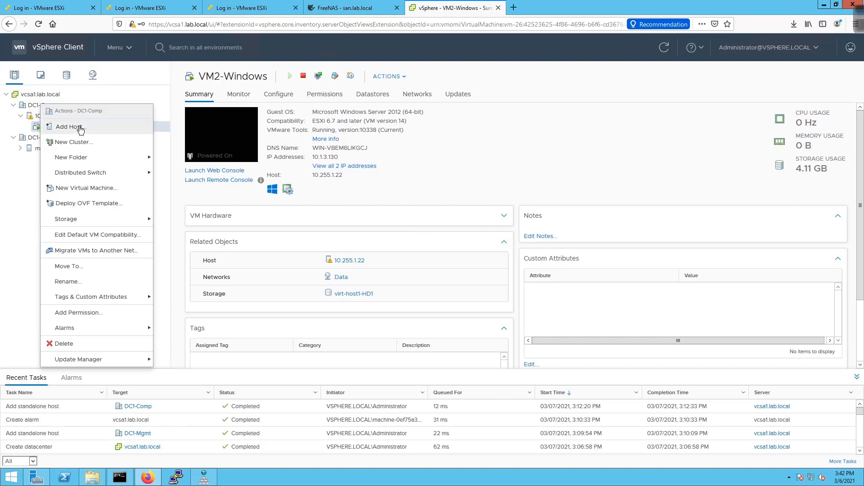
left_click(72, 127)
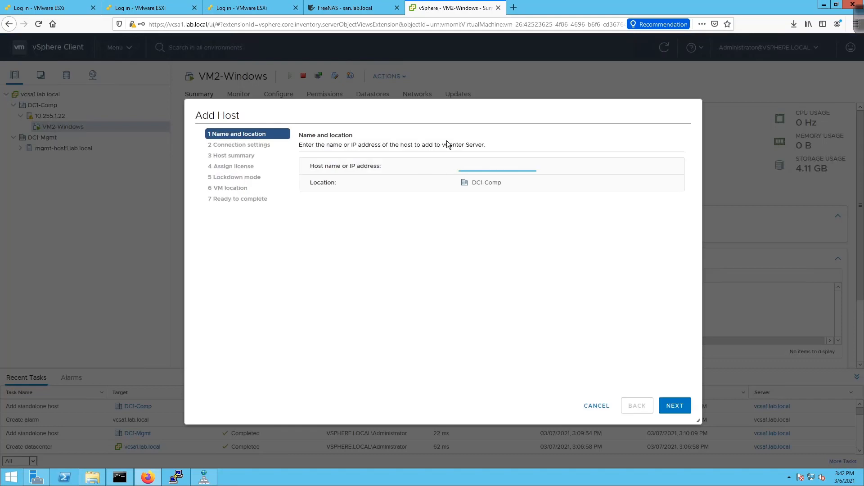
type("virt-host2")
key("Return")
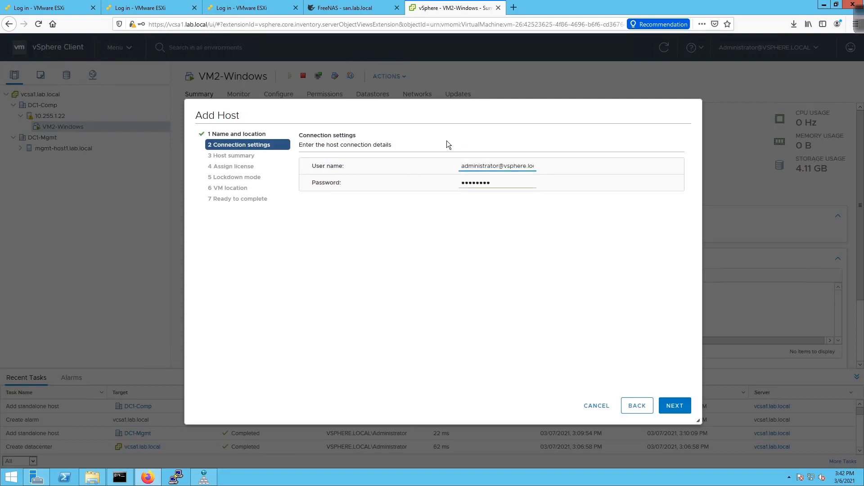
key("ctrl+a")
type("root")
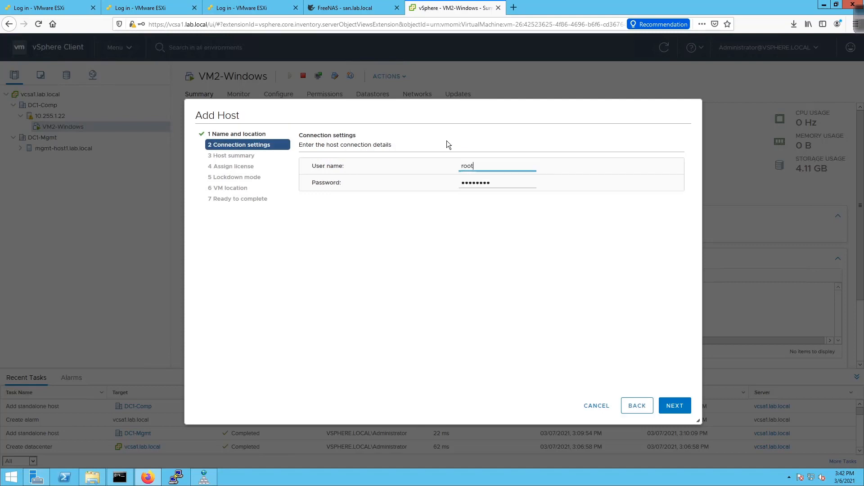
key("Tab")
key("Return")
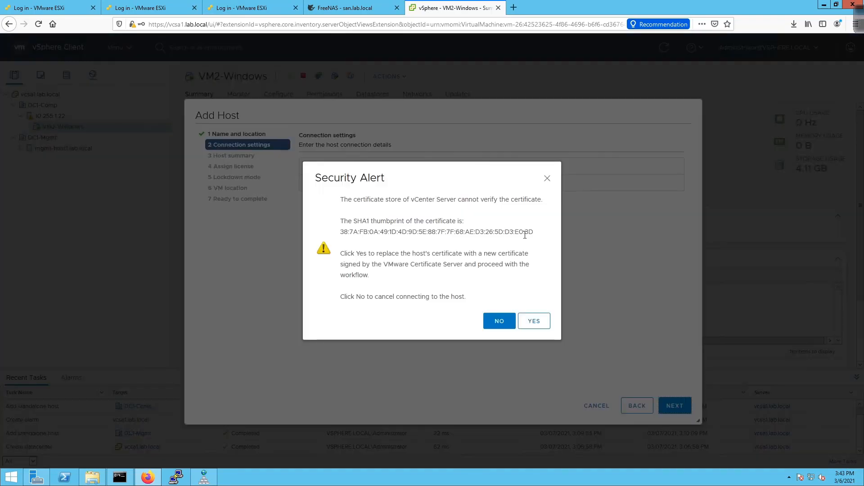
- Accept the certificate, keep the evaluation license, lockdown disabled and DC1-Comp location, then finish
left_click(543, 320)
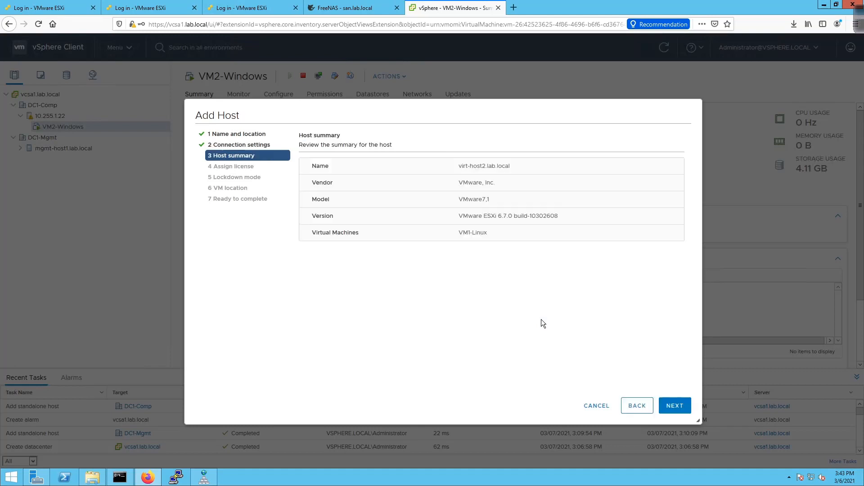
left_click(684, 409)
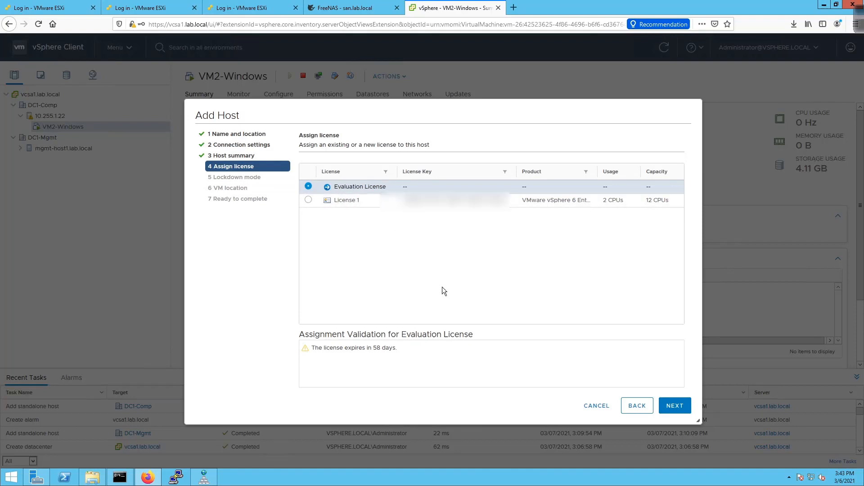
left_click(680, 408)
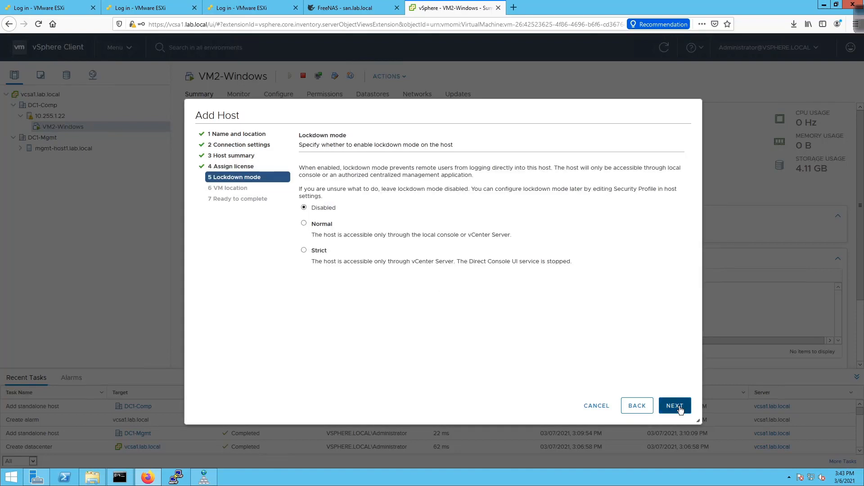
left_click(680, 408)
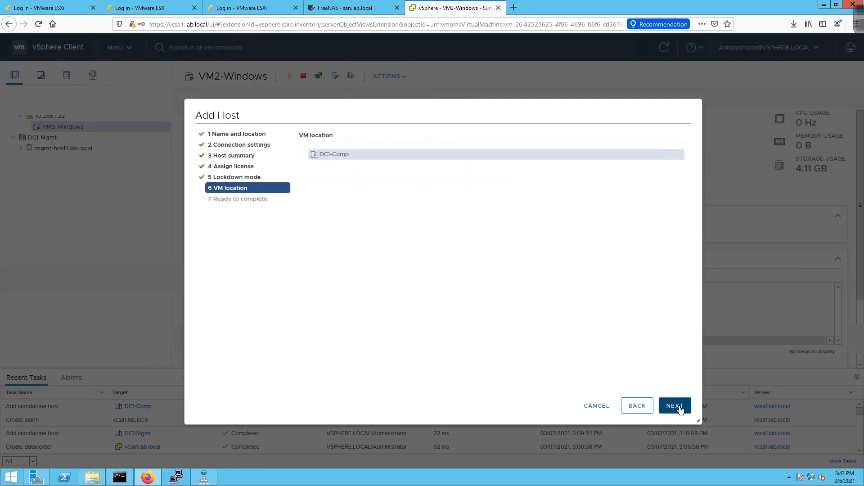
left_click(675, 405)
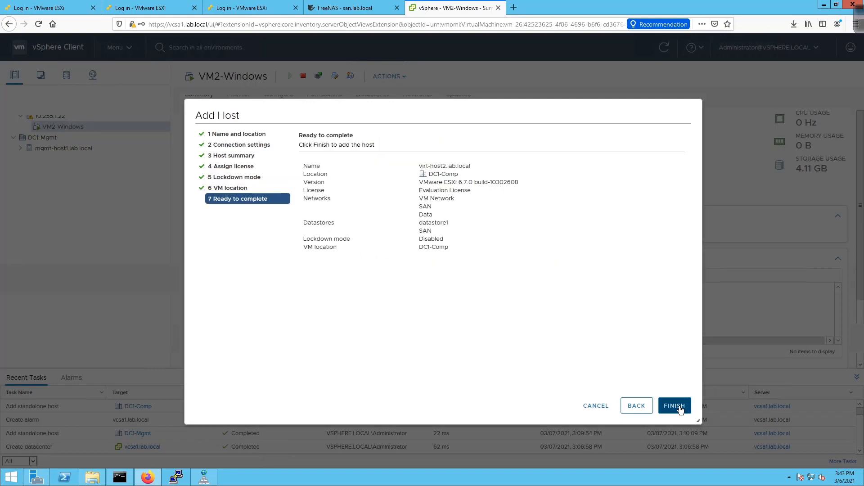
left_click(674, 405)
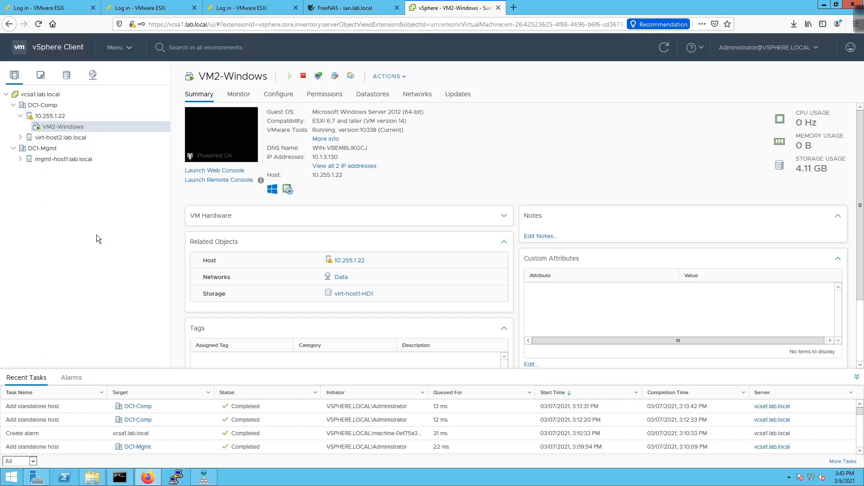
- Start adding host virt-host3 to DC1-Comp and log in as root
right_click(45, 107)
left_click(45, 107)
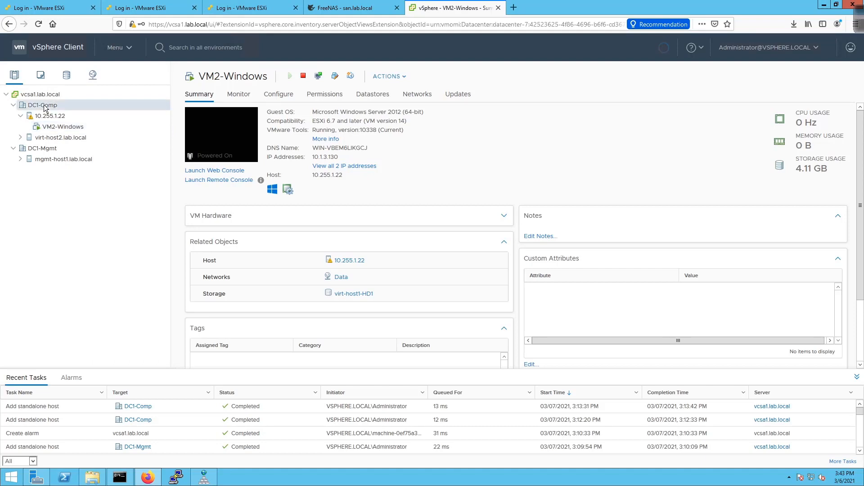
right_click(66, 118)
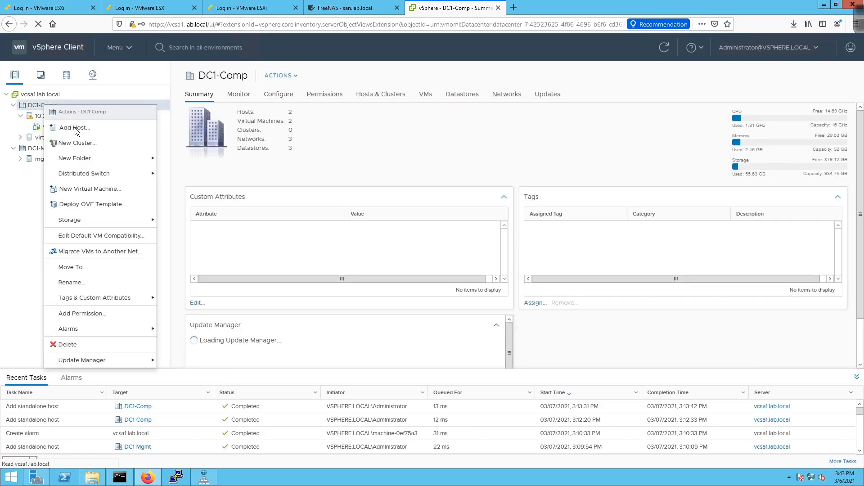
left_click(75, 128)
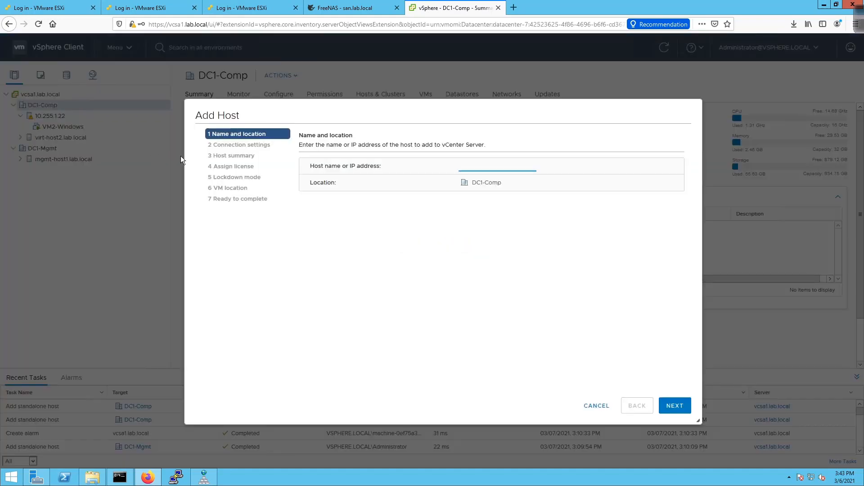
type("virt-host3")
key("Return")
key("ctrl+a")
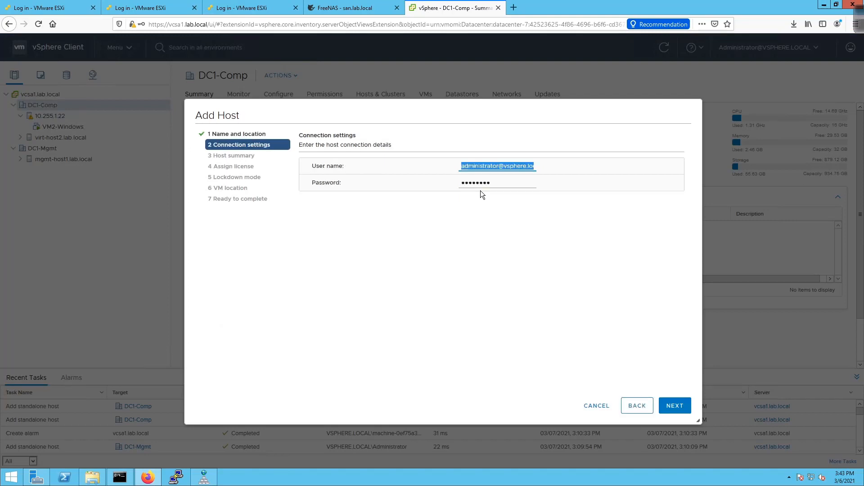
type("root")
key("Tab")
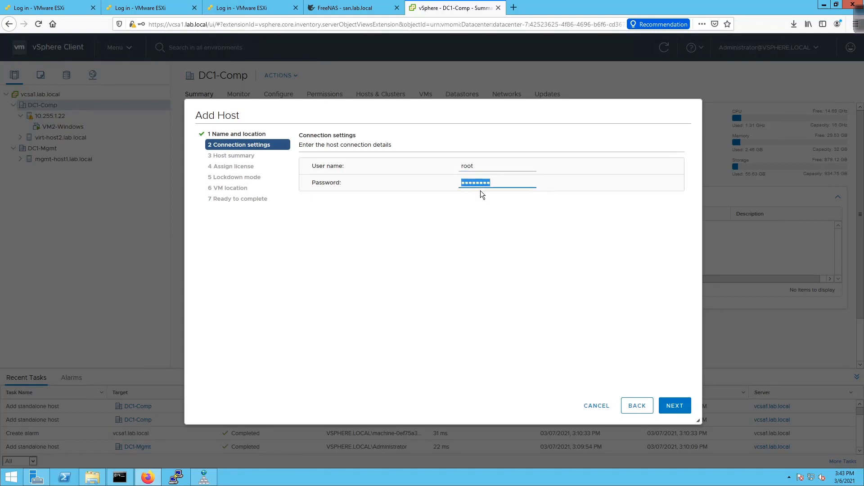
key("Return")
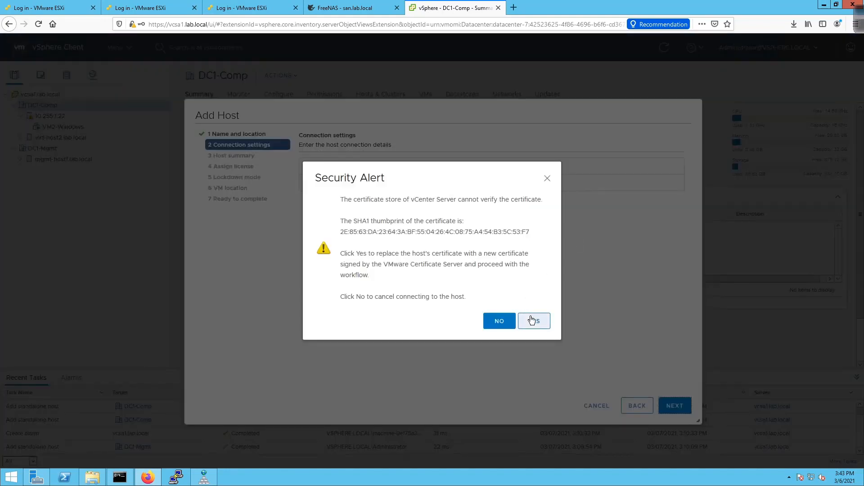
- Accept virt-host3's certificate, keep the evaluation license and lockdown disabled, and finish
left_click(531, 320)
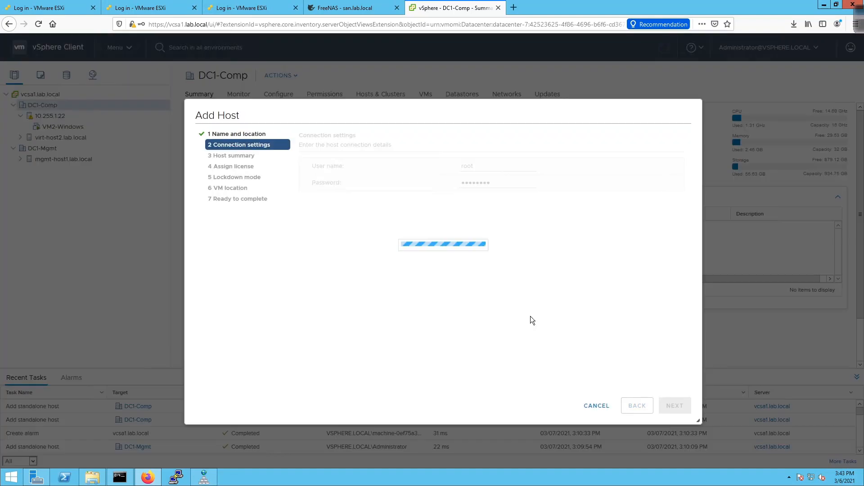
left_click(677, 407)
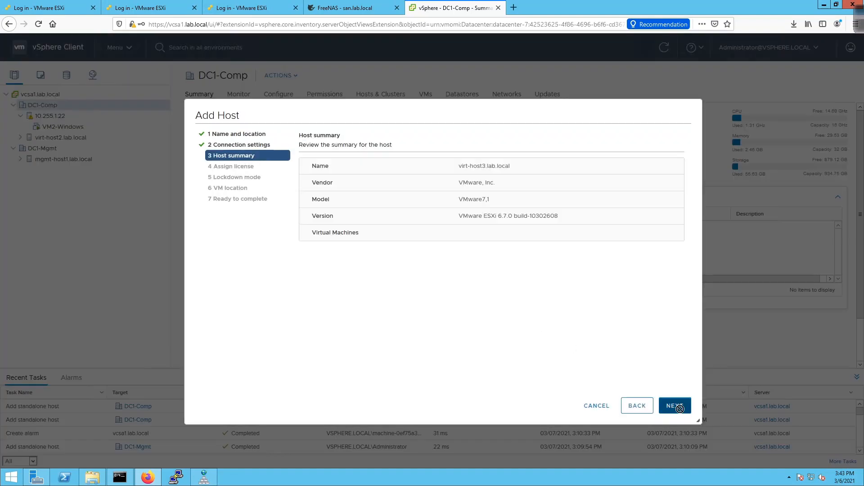
left_click(680, 412)
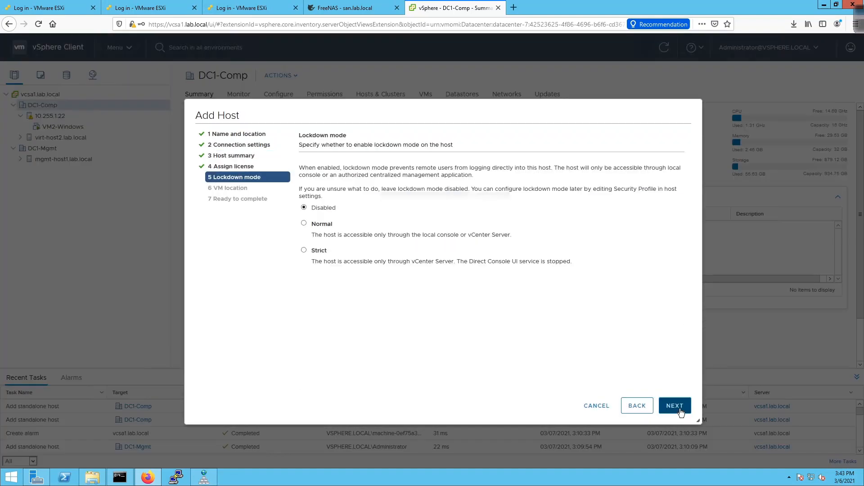
left_click(681, 412)
left_click(680, 412)
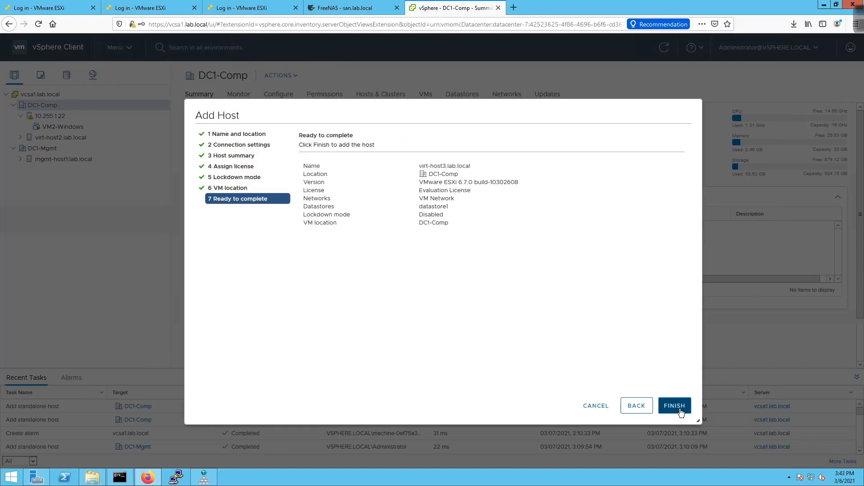
left_click(674, 406)
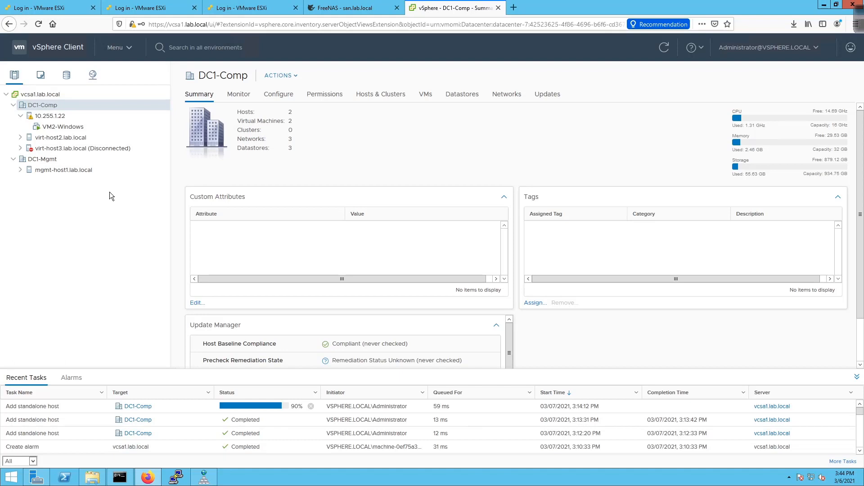
- Expand virt-host2.lab.local to show VM1-Linux, then view host 10.255.1.22's summary
left_click(19, 137)
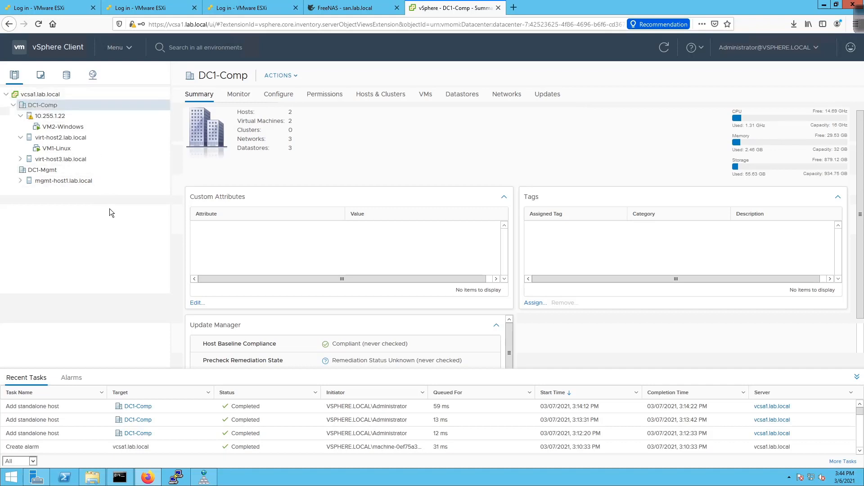
left_click(58, 116)
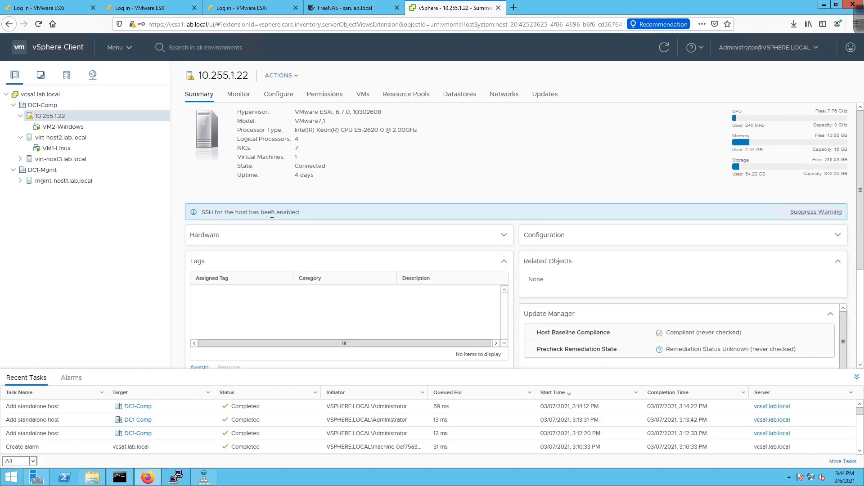
- Disconnect host 10.255.1.22 from vCenter and refresh the inventory
right_click(54, 117)
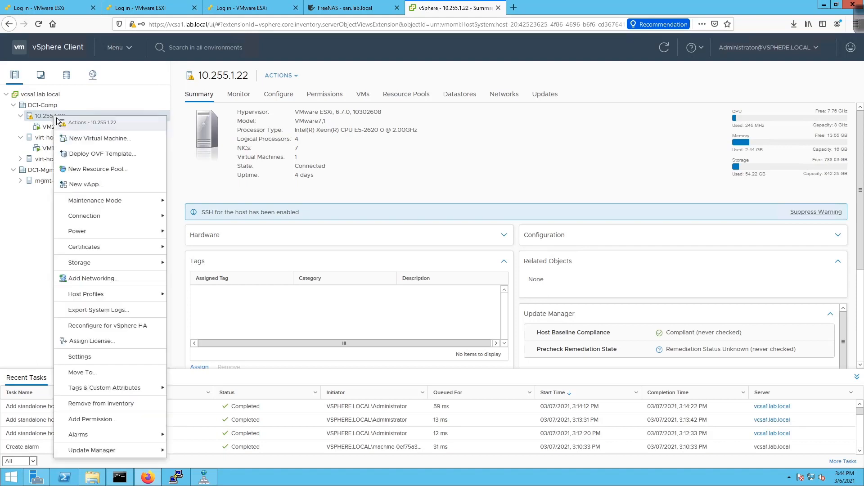
mouse_move(145, 218)
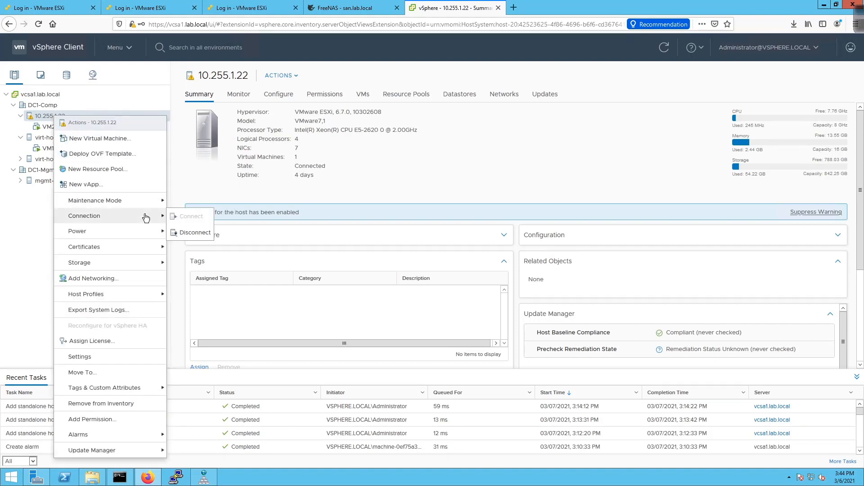
left_click(201, 233)
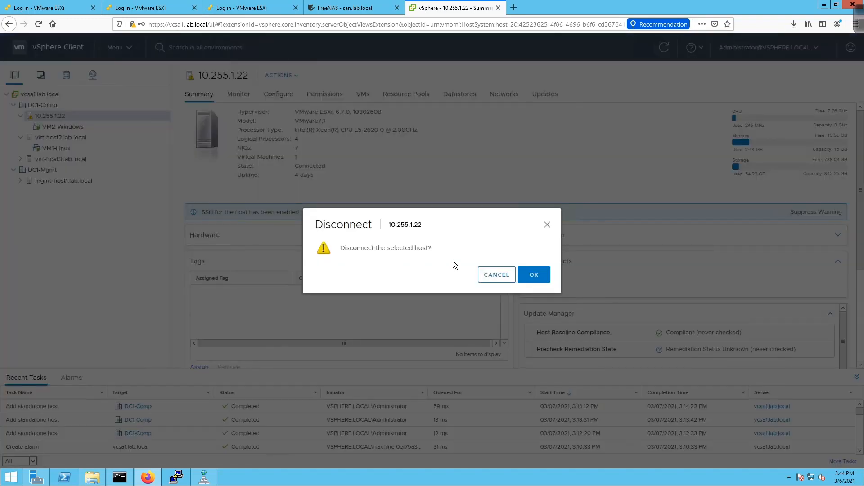
left_click(545, 274)
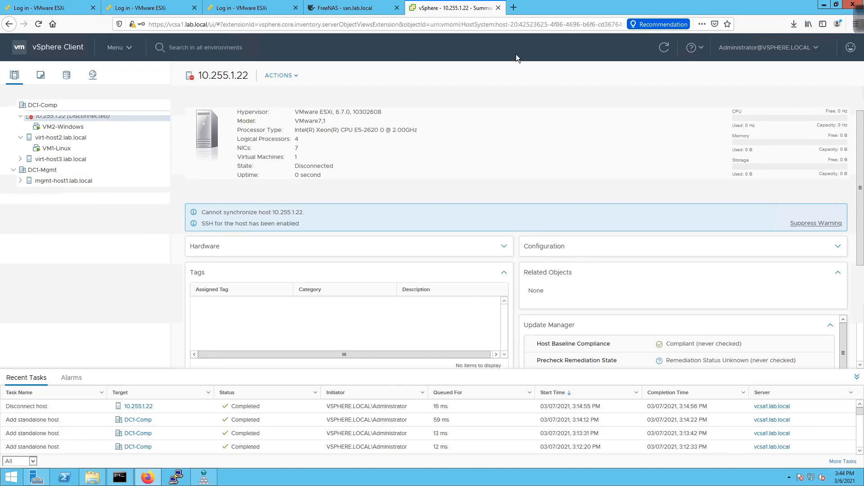
left_click(665, 47)
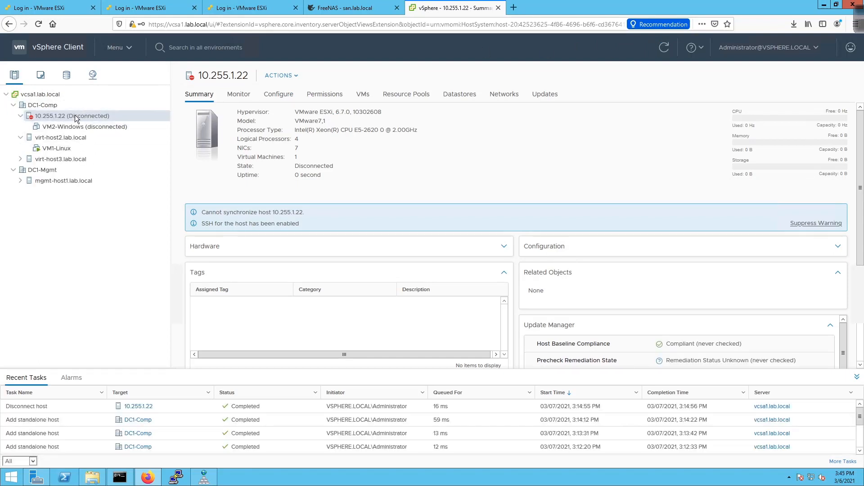
- Remove the disconnected host 10.255.1.22 from the DC1-Comp inventory
right_click(75, 118)
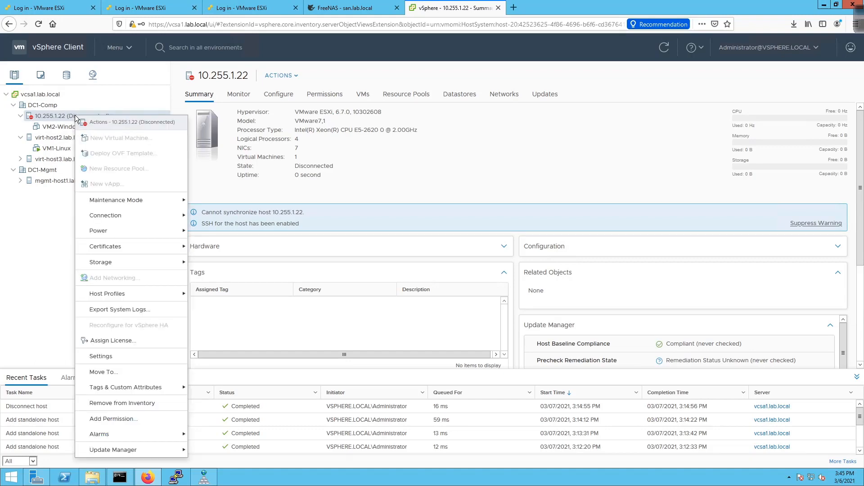
left_click(120, 403)
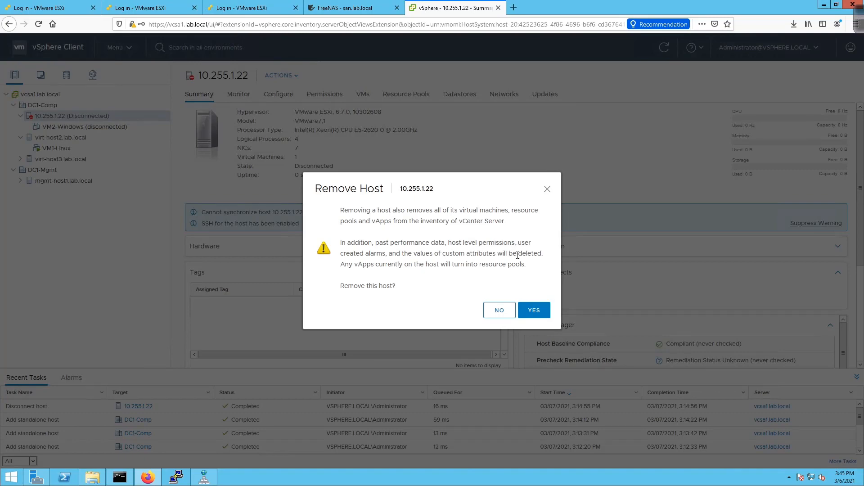
left_click(534, 309)
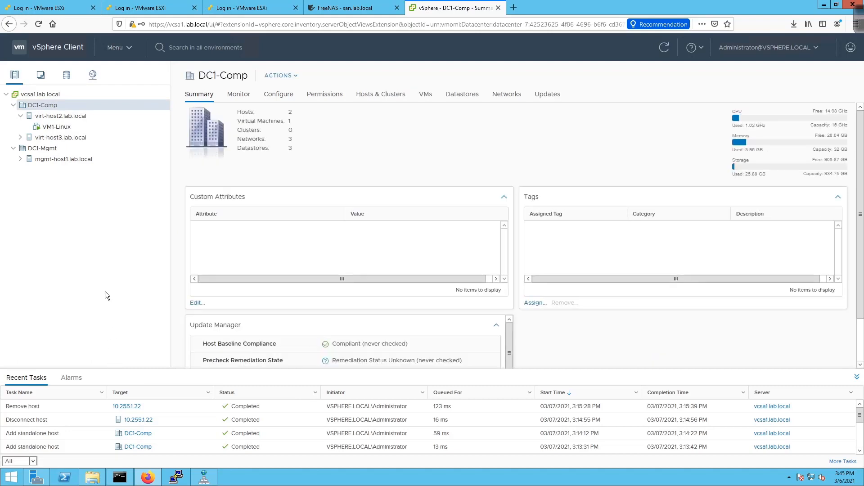
- Start adding the next host to DC1-Comp, correcting a host-name typo, and connect as root
right_click(44, 105)
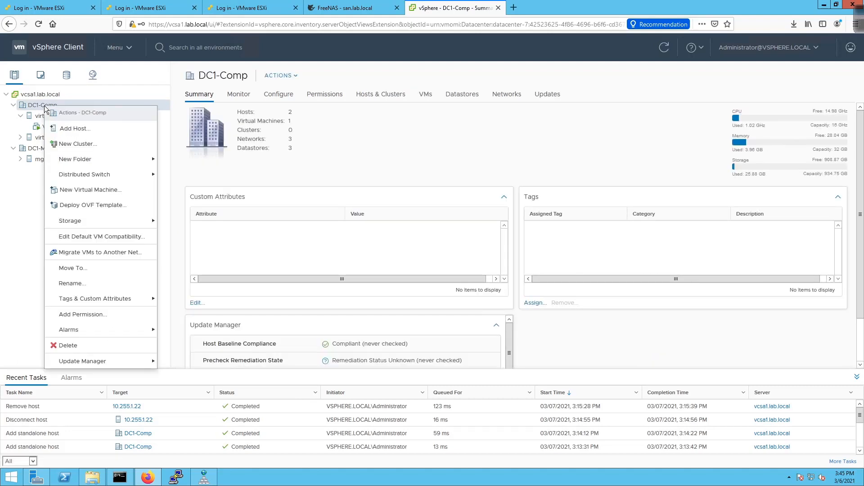
left_click(68, 129)
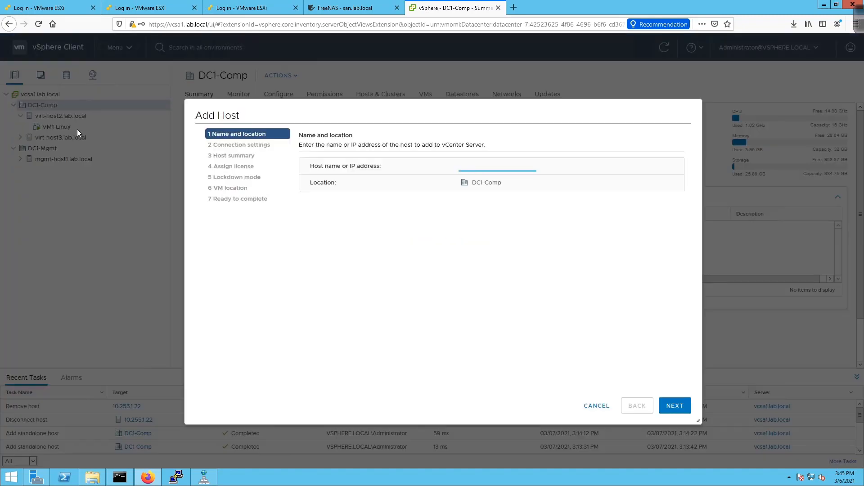
type("virthost4")
key("BackSpace")
key("BackSpace")
key("BackSpace")
key("BackSpace")
key("BackSpace")
type("-host4")
key("Return")
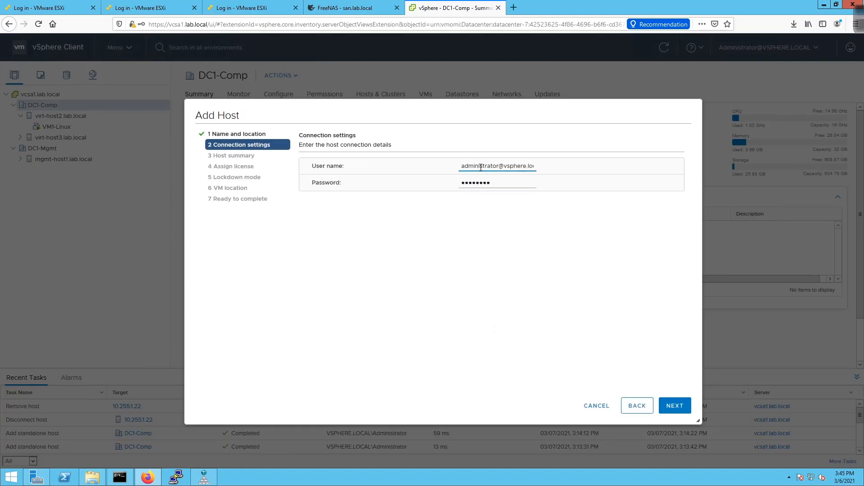
triple_click(480, 168)
type("roo")
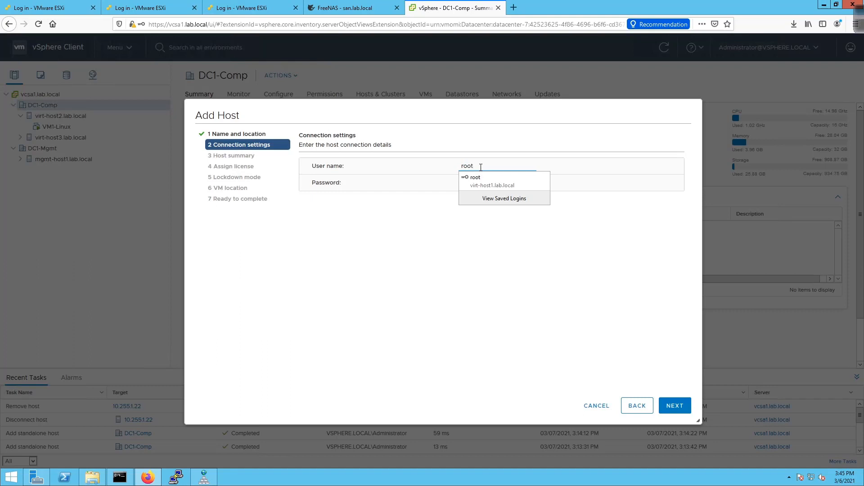
type("t")
key("Return")
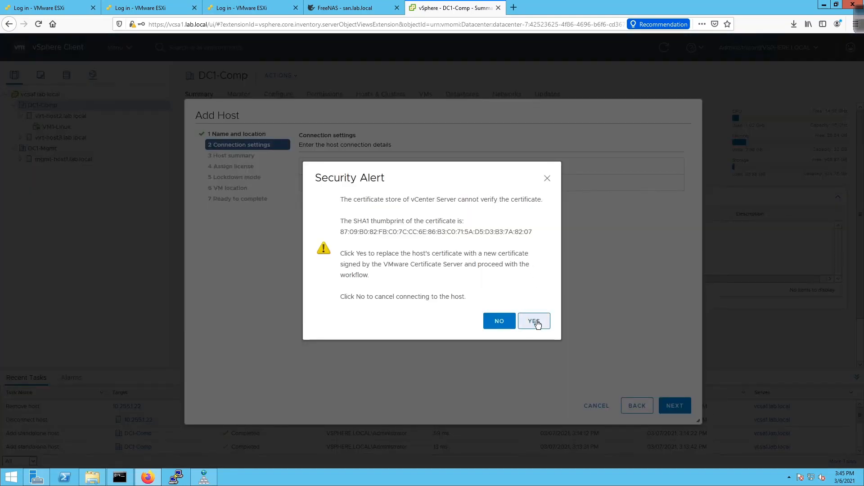
- Accept the certificate, keep License 1, lockdown disabled and DC1-Comp location, then finish
left_click(537, 321)
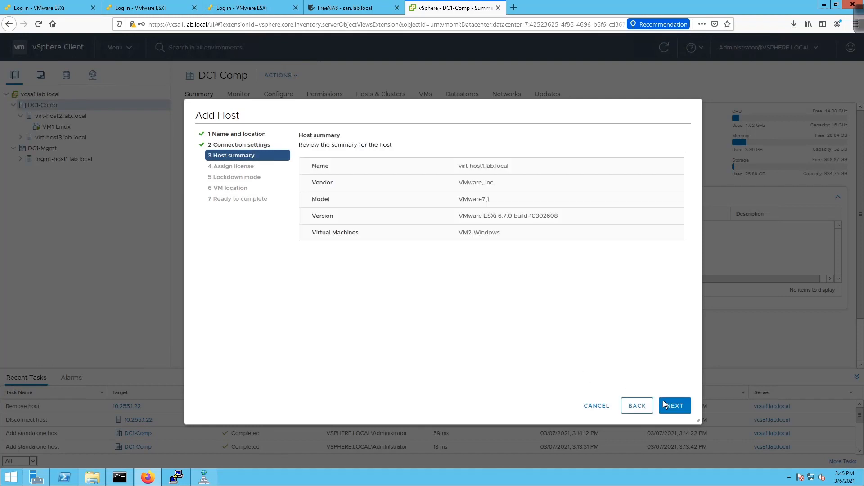
left_click(675, 407)
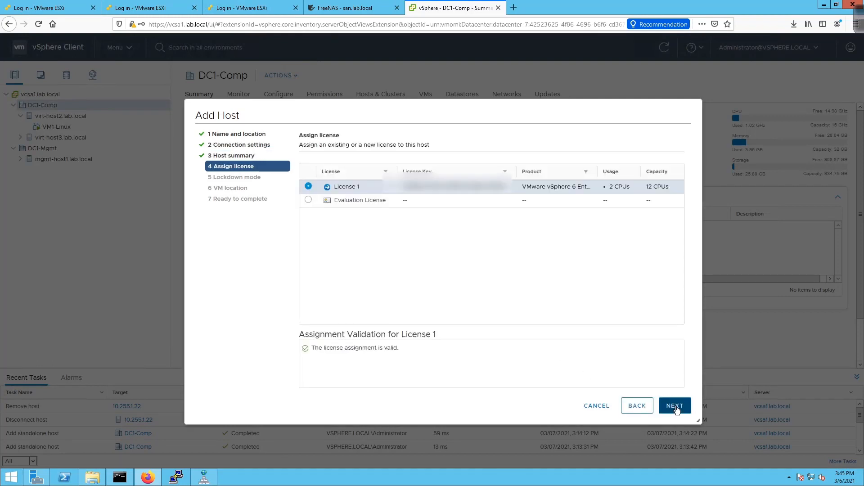
left_click(675, 406)
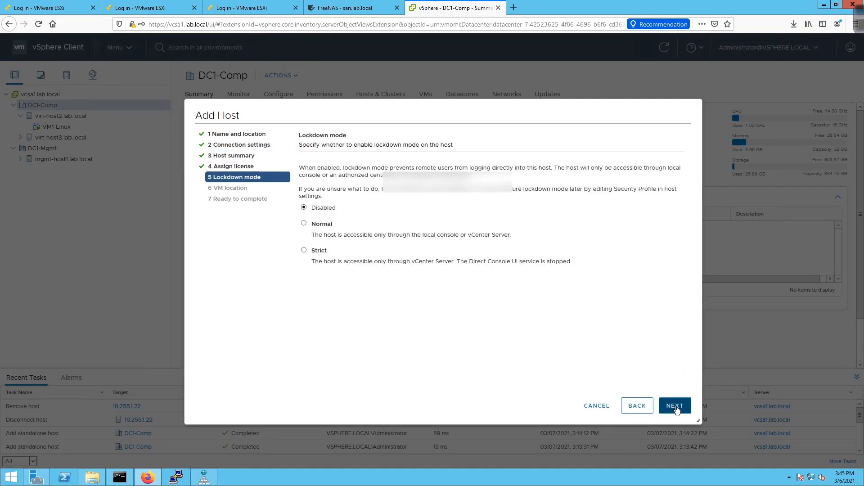
left_click(675, 407)
left_click(675, 407)
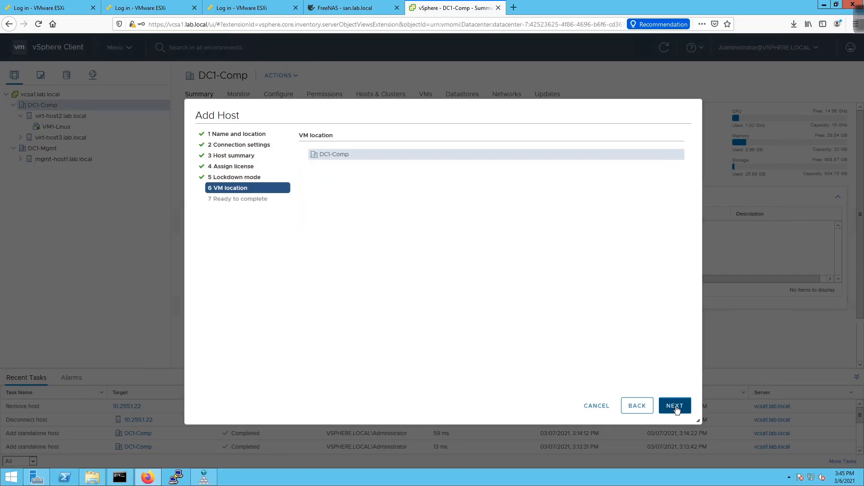
left_click(674, 406)
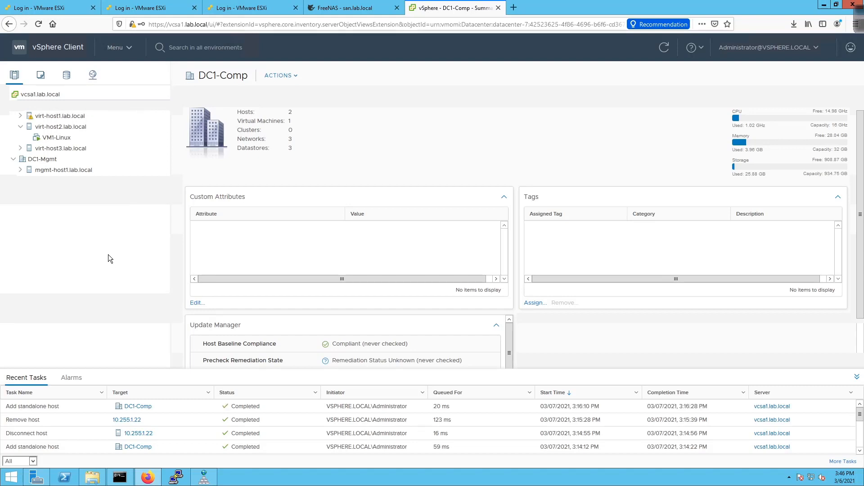
left_click(20, 116)
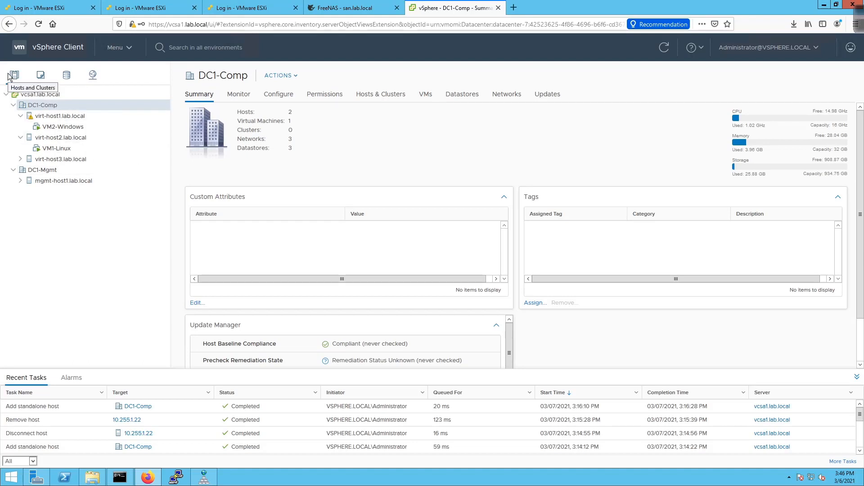
left_click(20, 116)
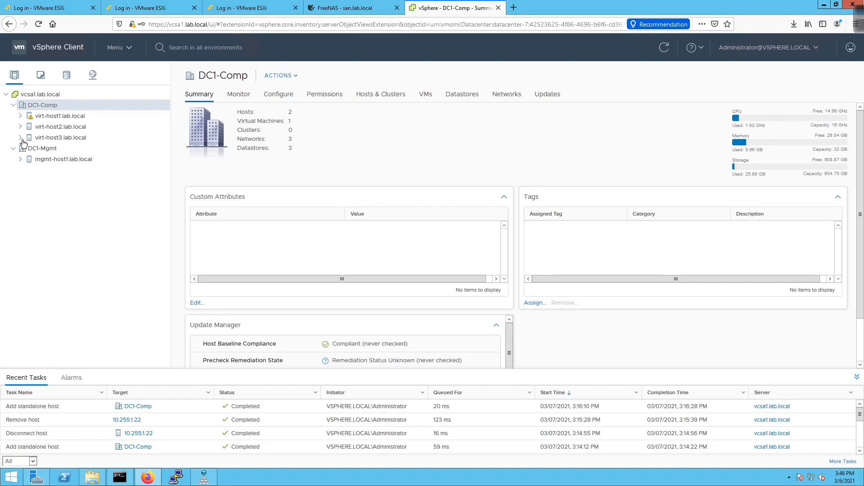
left_click(21, 126)
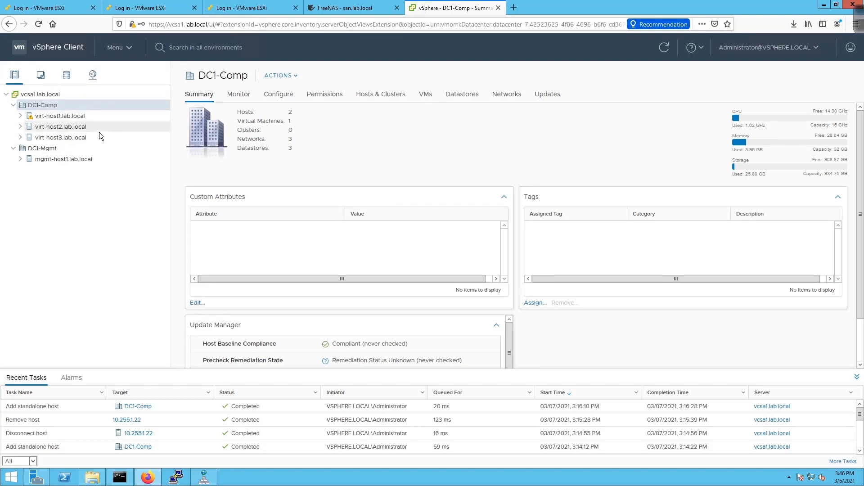
left_click(102, 117)
left_click(104, 126)
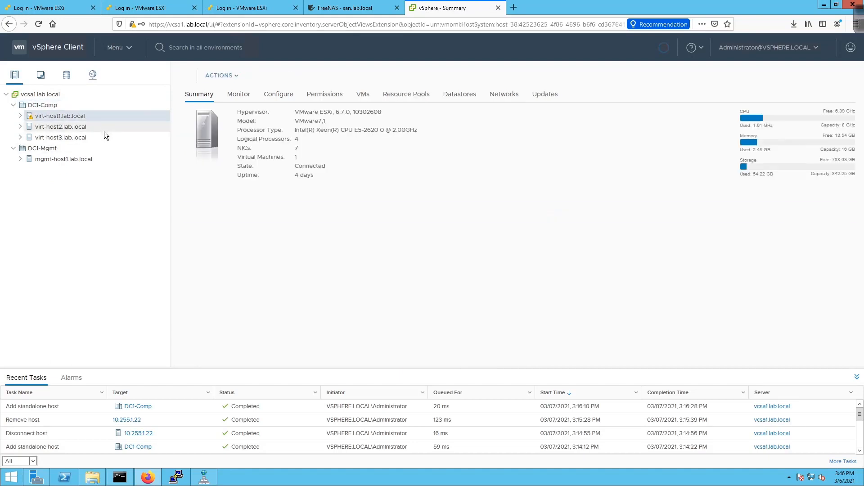
left_click(103, 138)
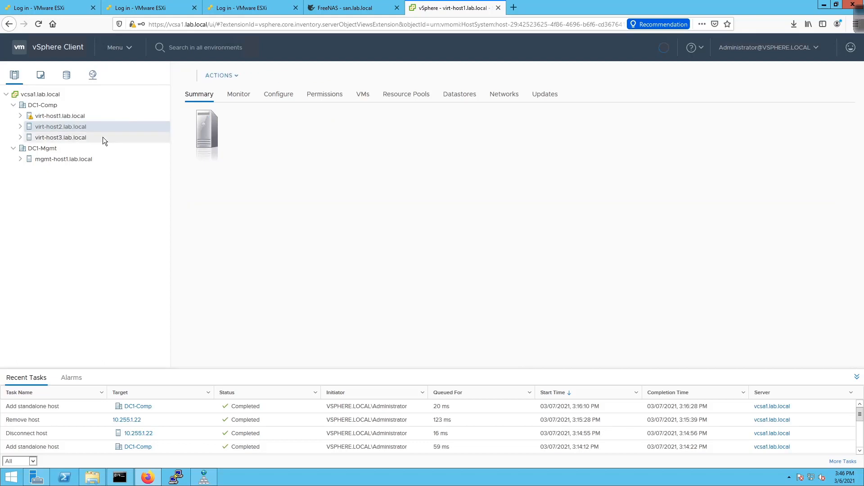
left_click(91, 107)
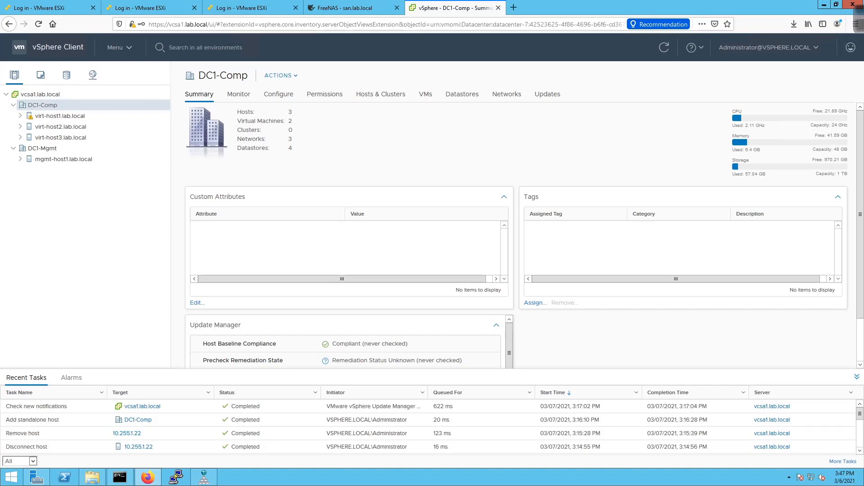
- List the VMs in DC1-Comp and DC1-Mgmt under VMs and Templates, then switch to Storage
left_click(41, 75)
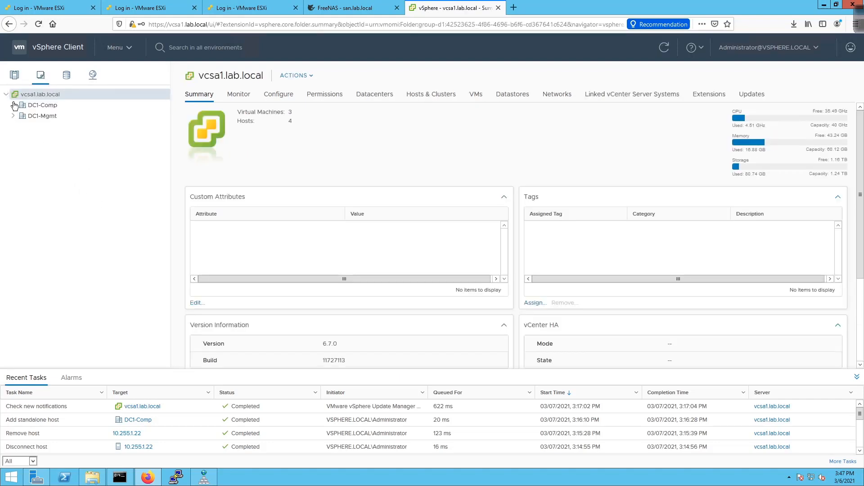
left_click(13, 105)
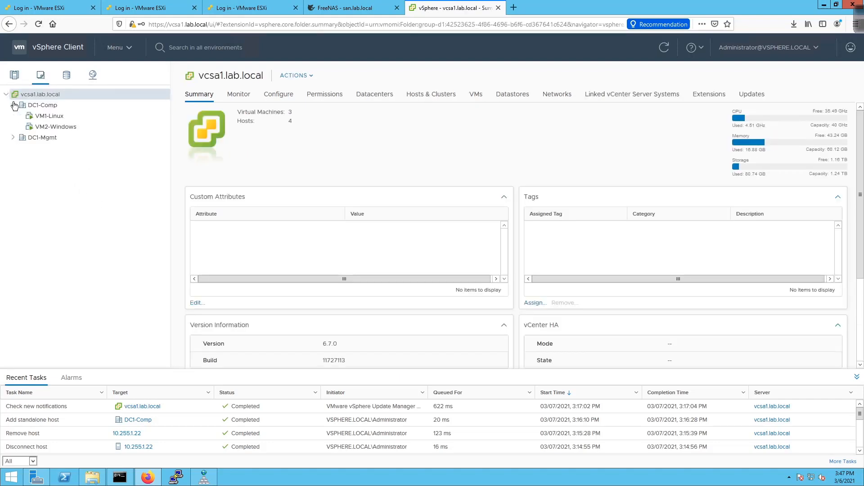
left_click(12, 139)
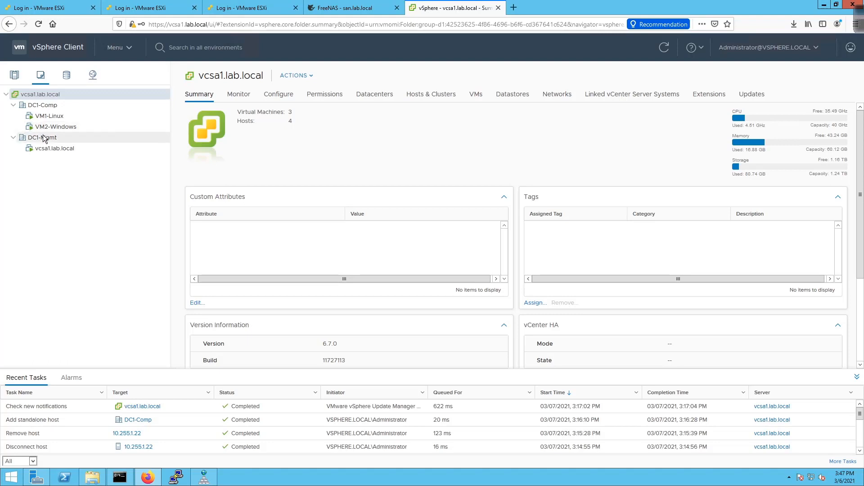
left_click(66, 77)
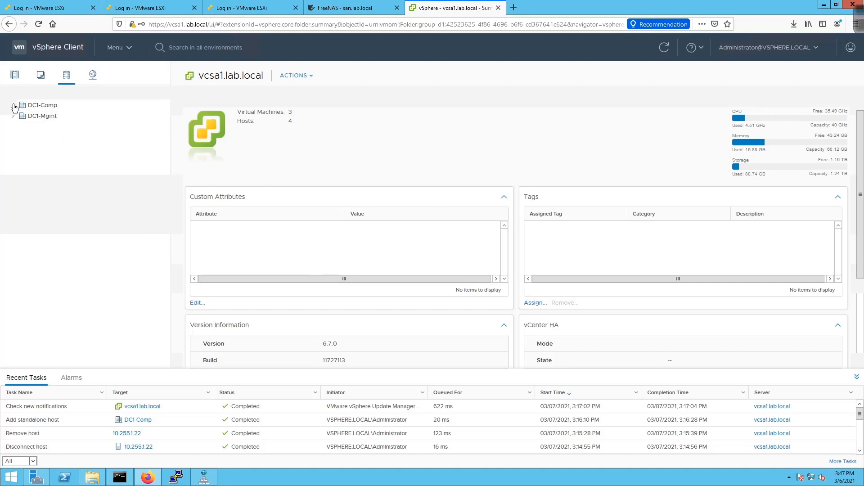
- Expand both datacenters' datastores and compare the hosts using datastore1 and datastore1 (1)
left_click(13, 106)
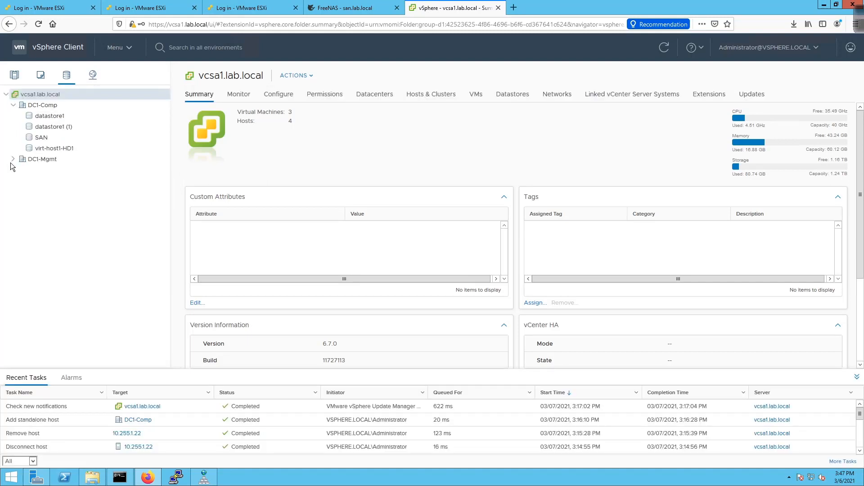
left_click(13, 160)
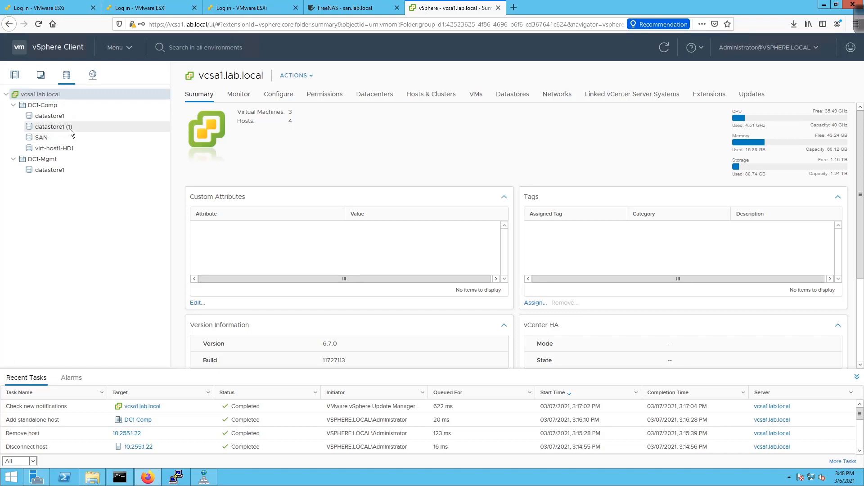
left_click(54, 116)
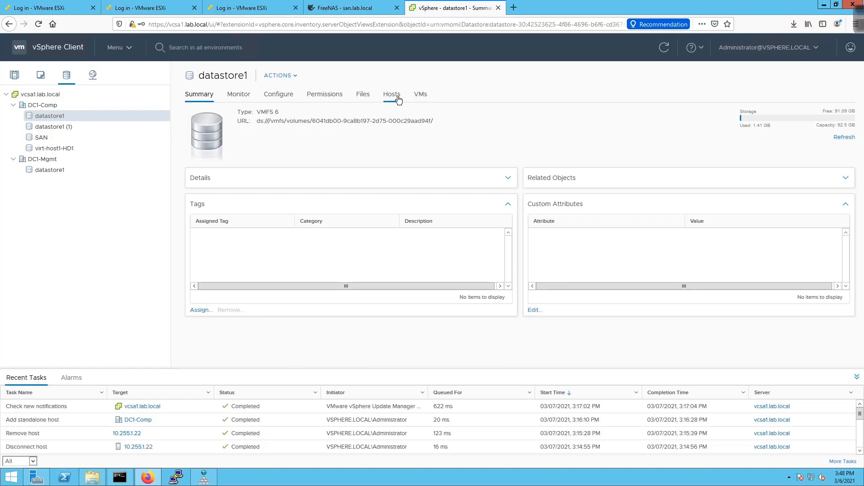
left_click(399, 98)
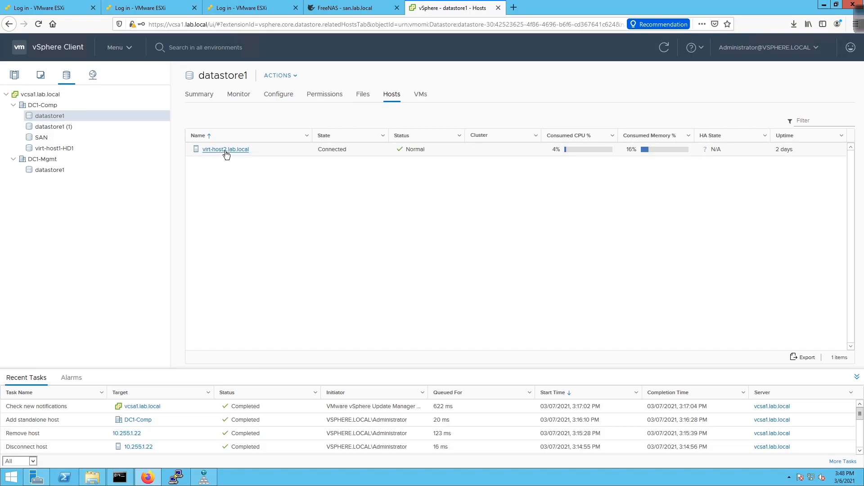
left_click(53, 128)
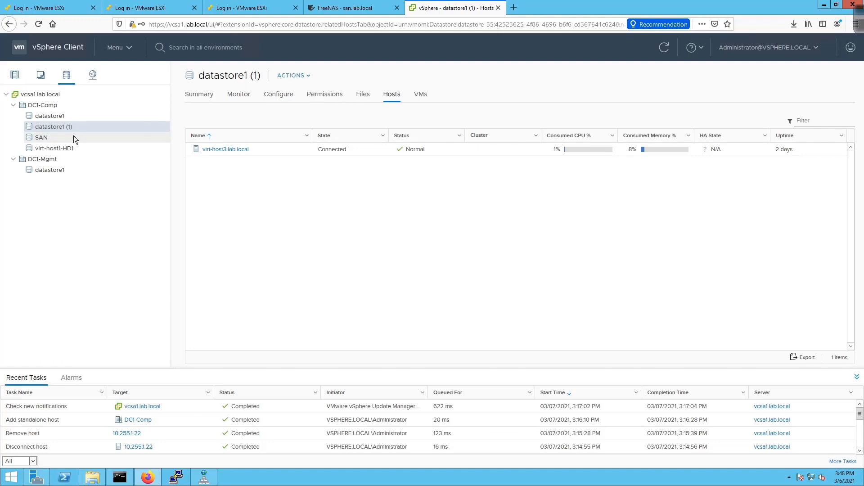
left_click(58, 115)
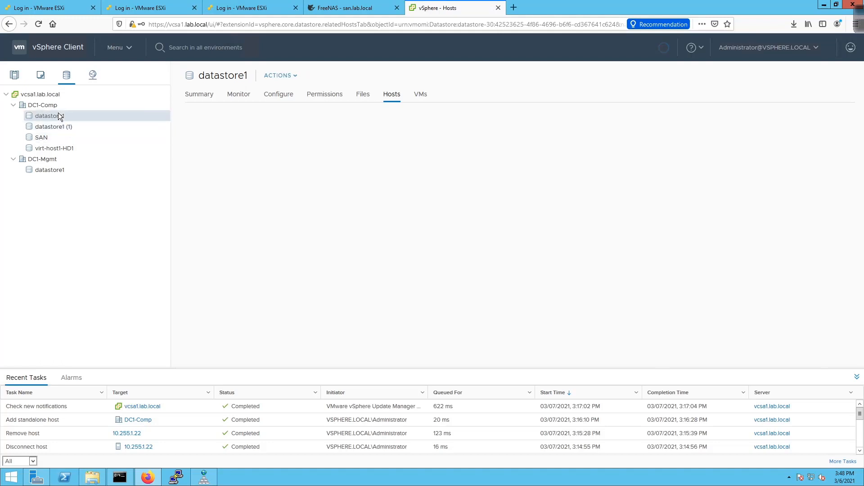
- Rename virt-host2's datastore to virt-host2-HD1, then select datastore1 (1) to see its host
right_click(58, 116)
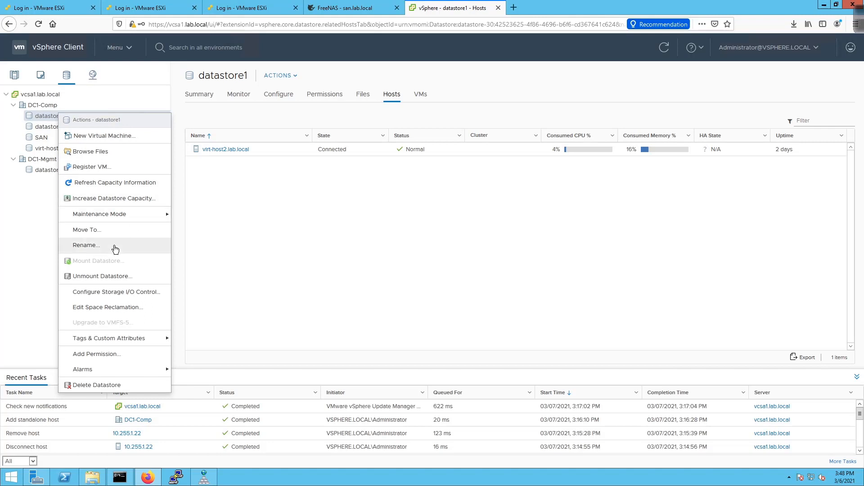
left_click(114, 245)
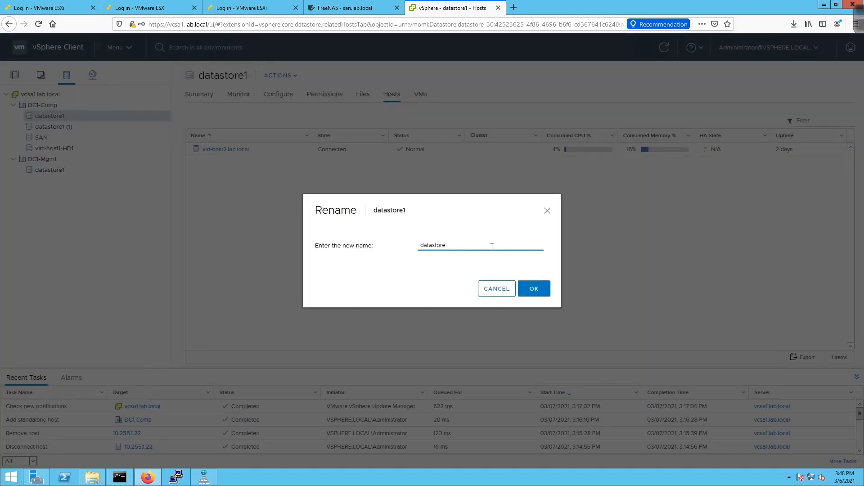
key("BackSpace")
key("BackSpace")
key("BackSpace")
key("BackSpace")
key("BackSpace")
key("BackSpace")
key("BackSpace")
key("BackSpace")
key("BackSpace")
type("virt-host2-H")
key("BackSpace")
key("BackSpace")
type("D1")
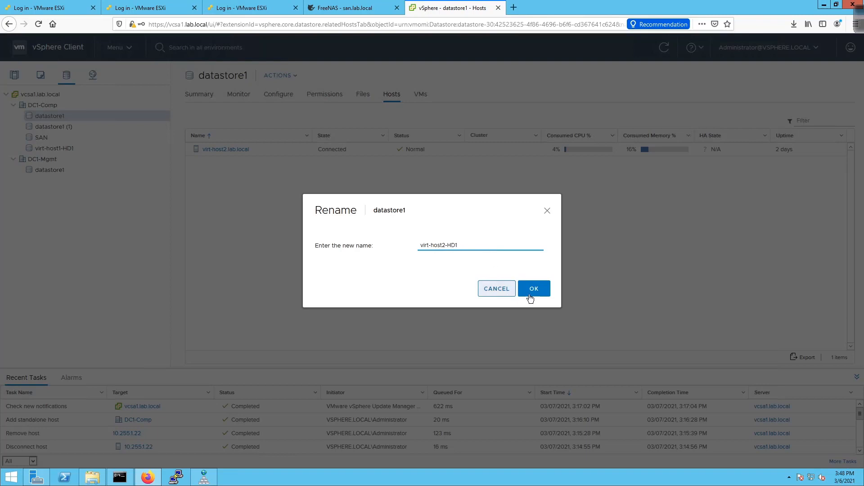
left_click(535, 290)
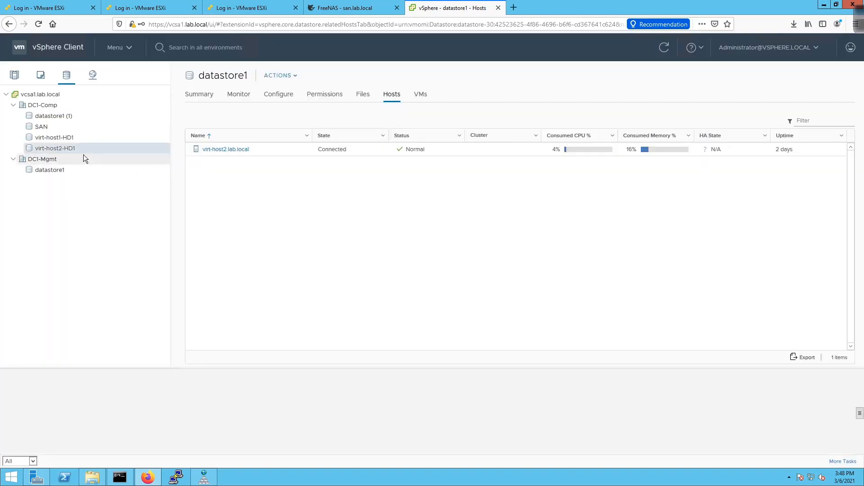
left_click(66, 117)
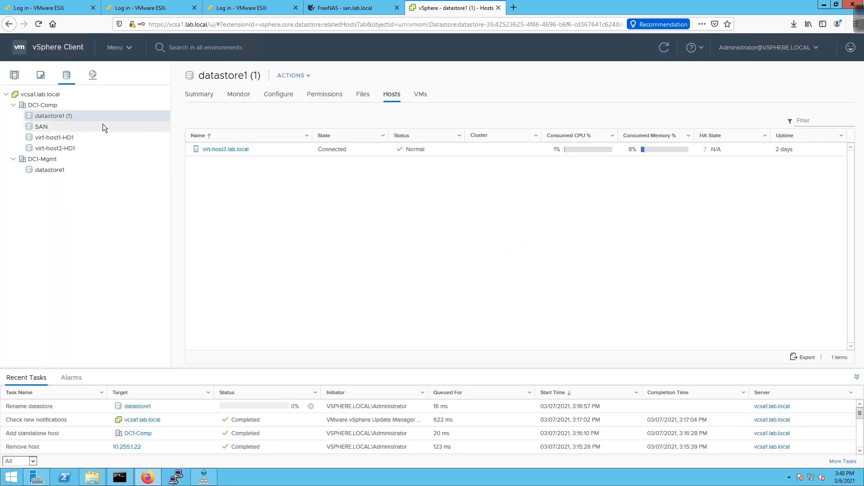
- Replace datastore1 (1)'s name with virt-host3-HD1 in the Rename dialog
right_click(51, 116)
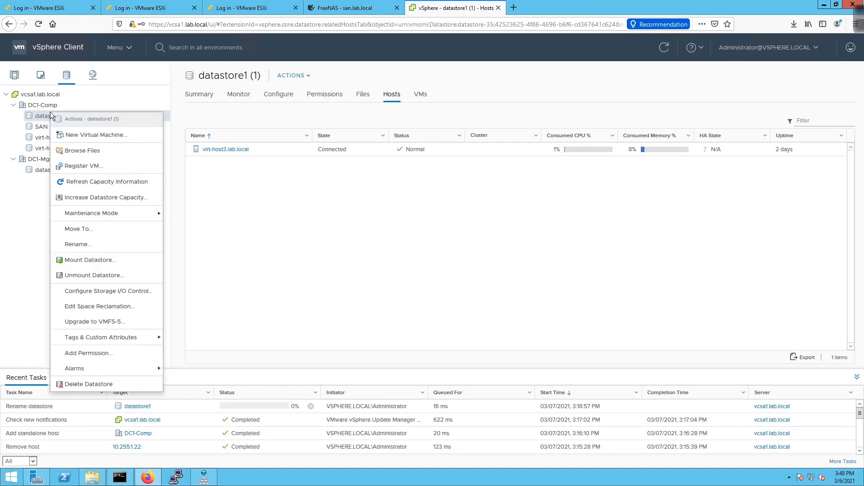
left_click(93, 245)
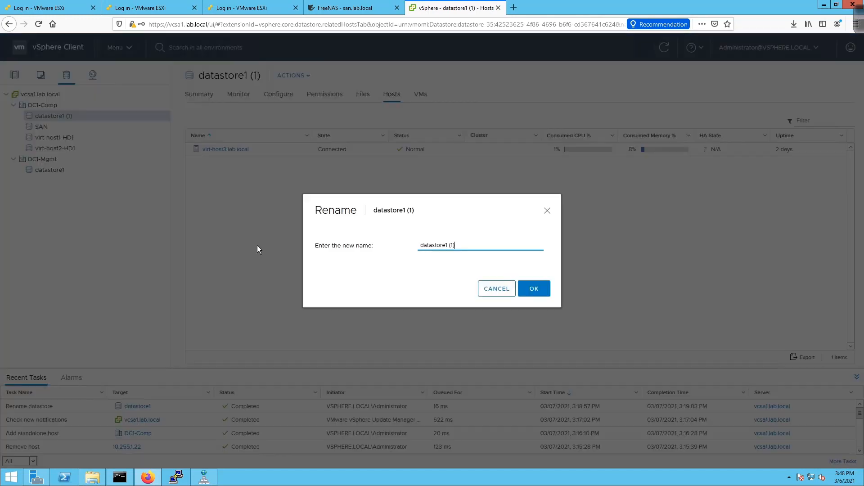
key("BackSpace")
key("BackSpace")
key("BackSpace")
key("BackSpace")
key("BackSpace")
key("BackSpace")
key("BackSpace")
key("BackSpace")
key("BackSpace")
key("BackSpace")
key("BackSpace")
key("BackSpace")
key("BackSpace")
type("virt-host4-HS1")
key("BackSpace")
key("BackSpace")
type("D")
left_click(537, 293)
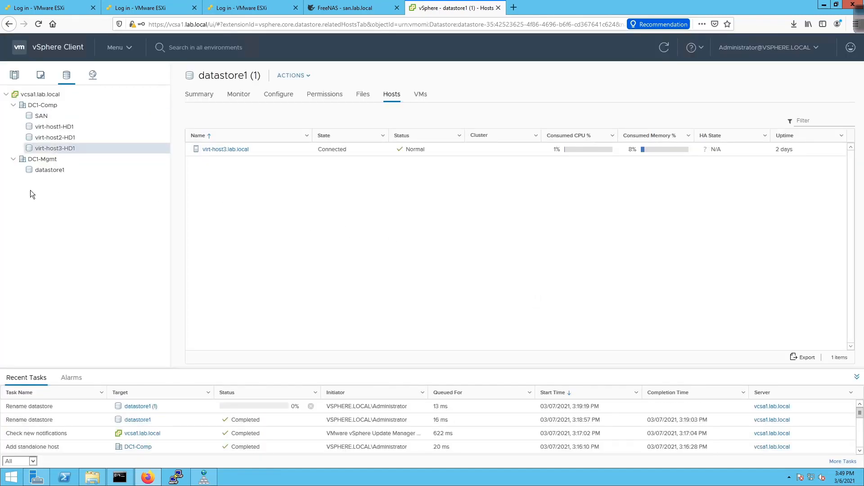
- Select datastore1 under DC1-Mgmt and rename it to mgmt-host1-HD1
left_click(50, 172)
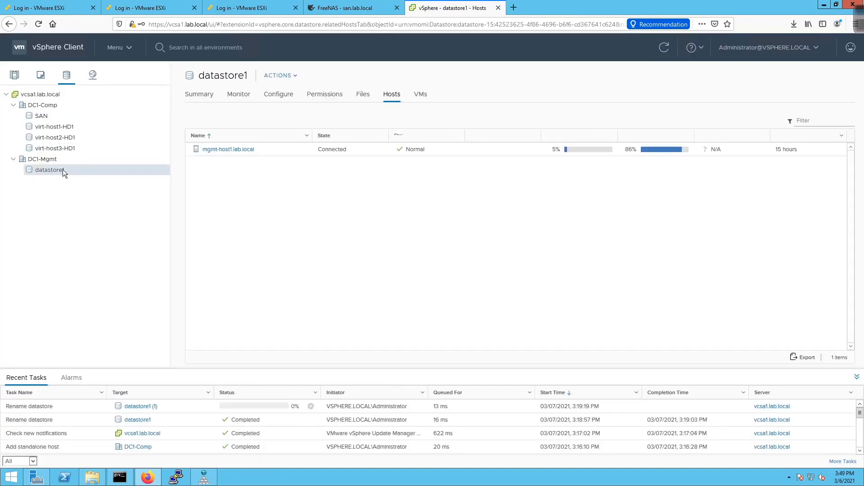
right_click(52, 169)
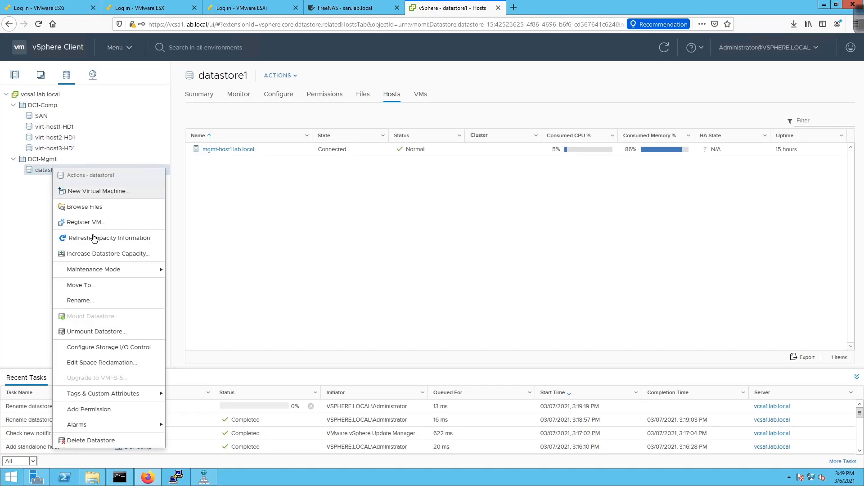
left_click(81, 302)
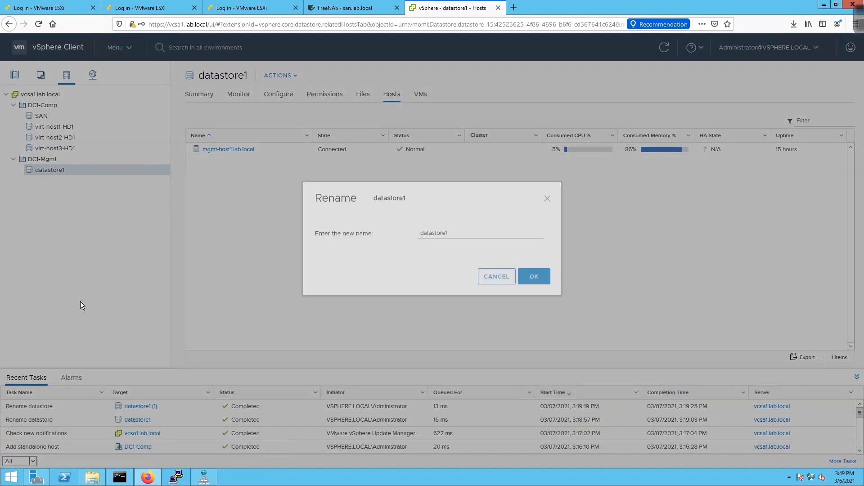
key("BackSpace")
key("BackSpace")
key("BackSpace")
key("BackSpace")
key("BackSpace")
key("BackSpace")
key("BackSpace")
key("BackSpace")
key("BackSpace")
key("BackSpace")
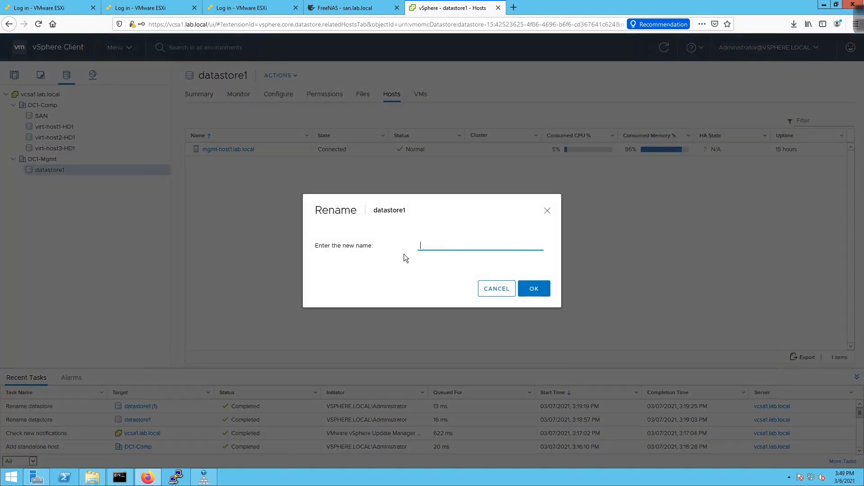
type("mgmt-host1-HD1")
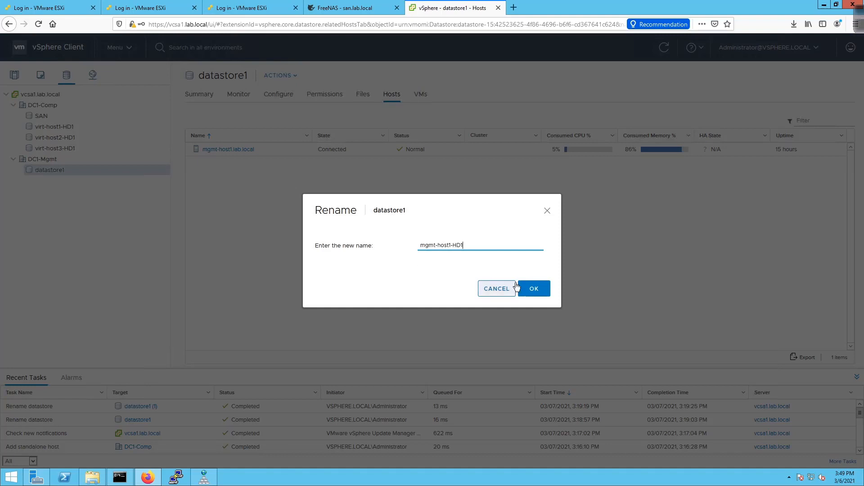
left_click(526, 284)
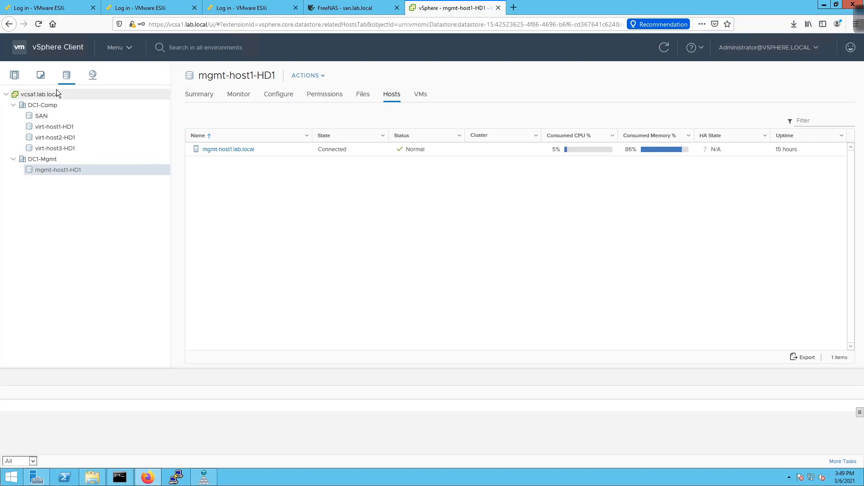
- Check that the SAN datastore serves virt-host1 and virt-host2, then switch to the networking inventory
left_click(58, 118)
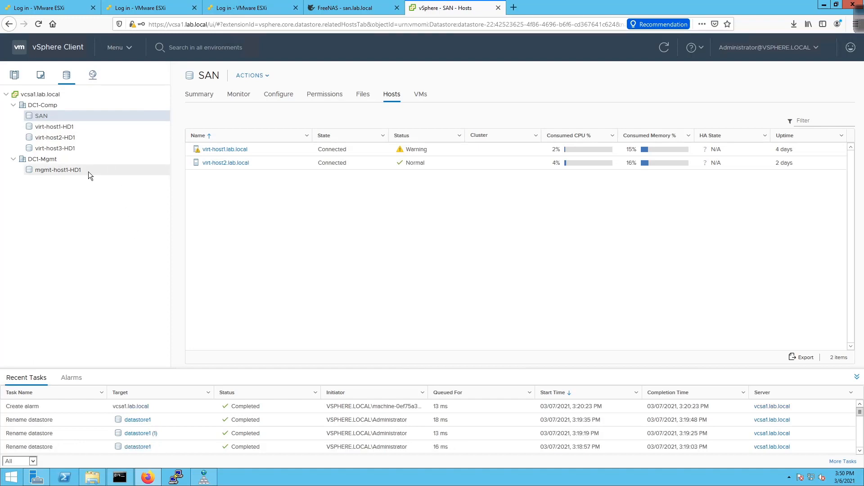
left_click(93, 75)
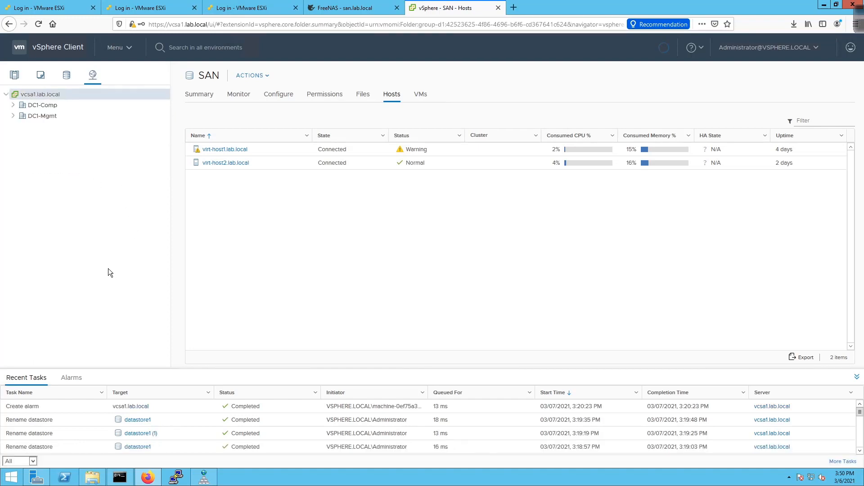
- Expand DC1-Comp and view its Data, SAN and VM Network summaries, then expand DC1-Mgmt
left_click(13, 105)
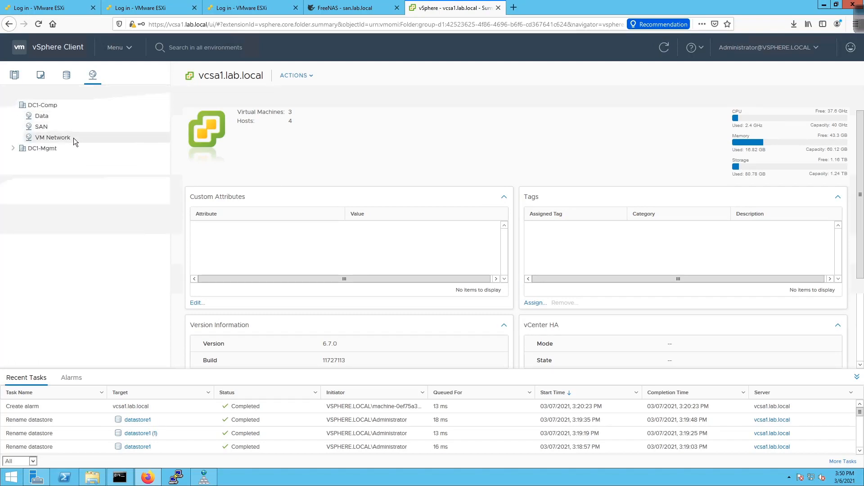
left_click(73, 114)
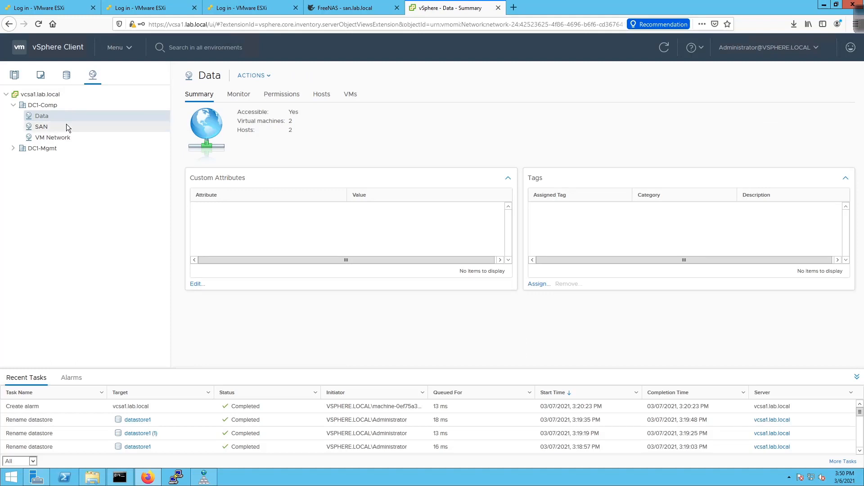
left_click(66, 126)
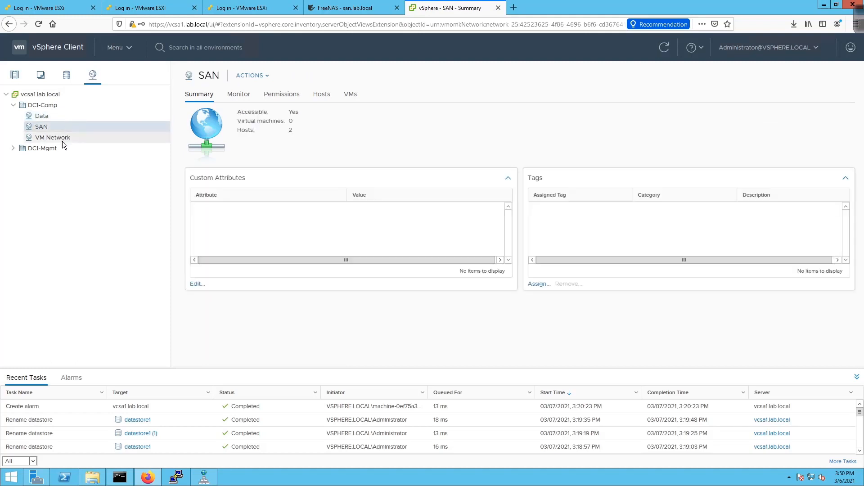
left_click(62, 139)
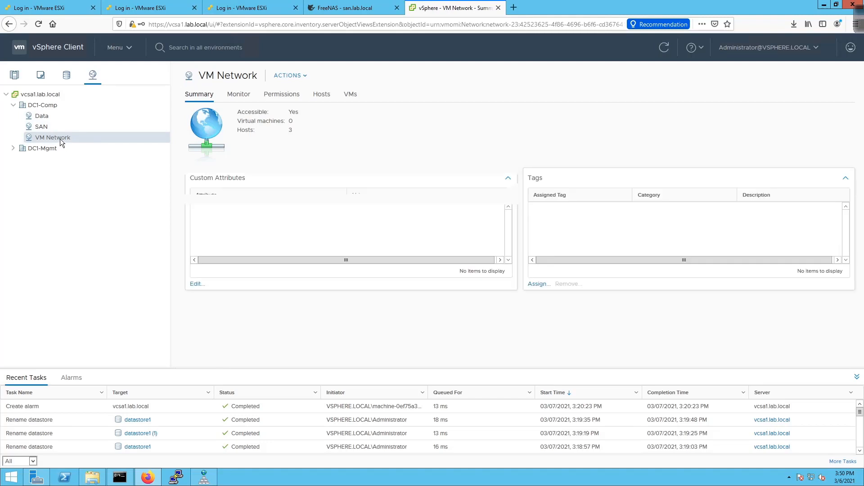
left_click(13, 149)
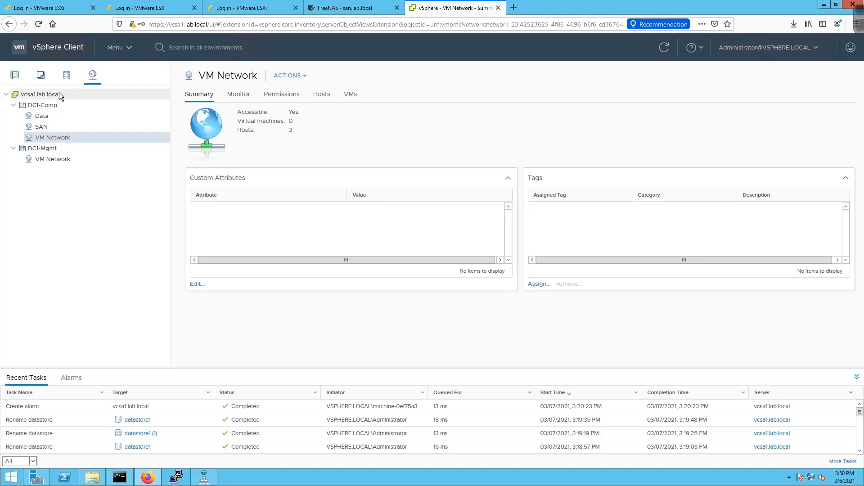
- In Hosts and Clusters, select virt-host3.lab.local and open its Configure tab to show the storage adapters
left_click(13, 77)
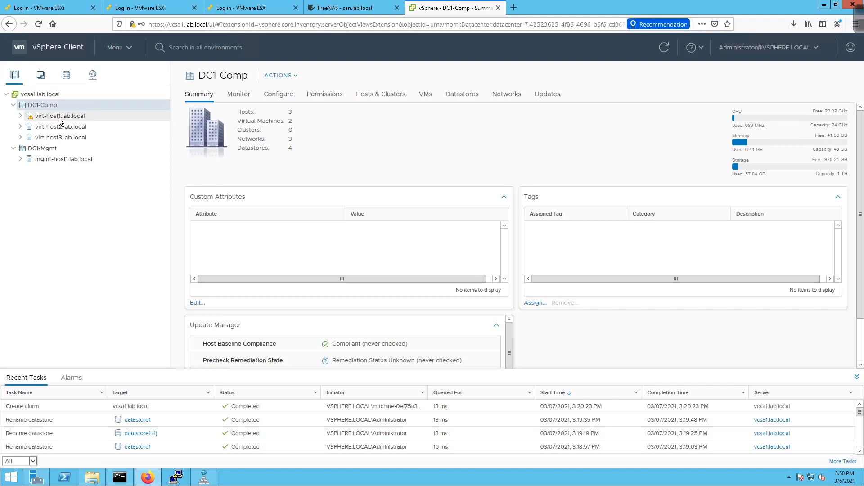
left_click(56, 139)
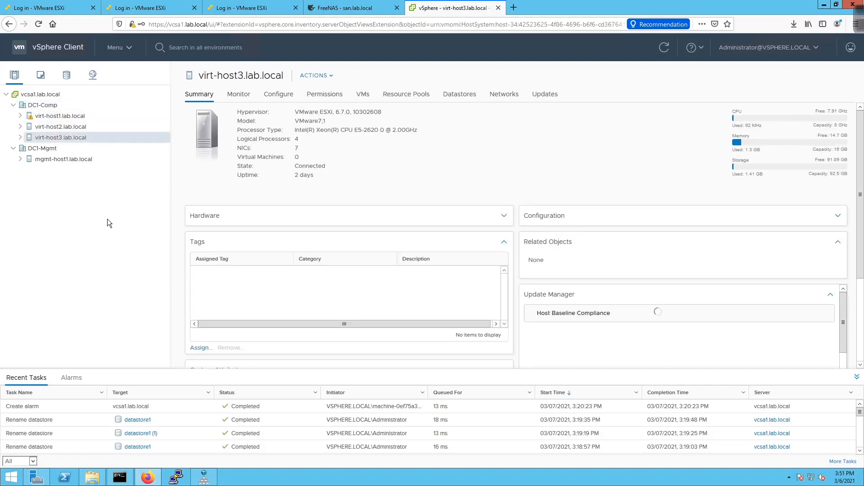
left_click(283, 100)
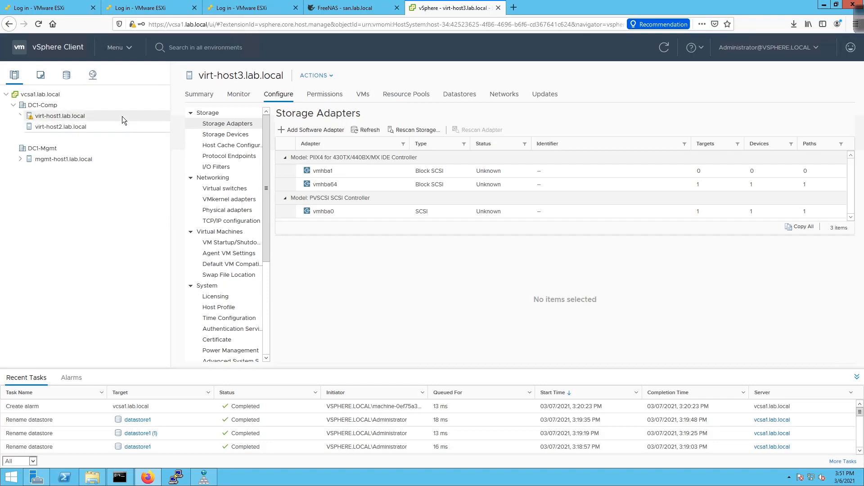
- Go to Policies and Profiles from the main menu
left_click(128, 49)
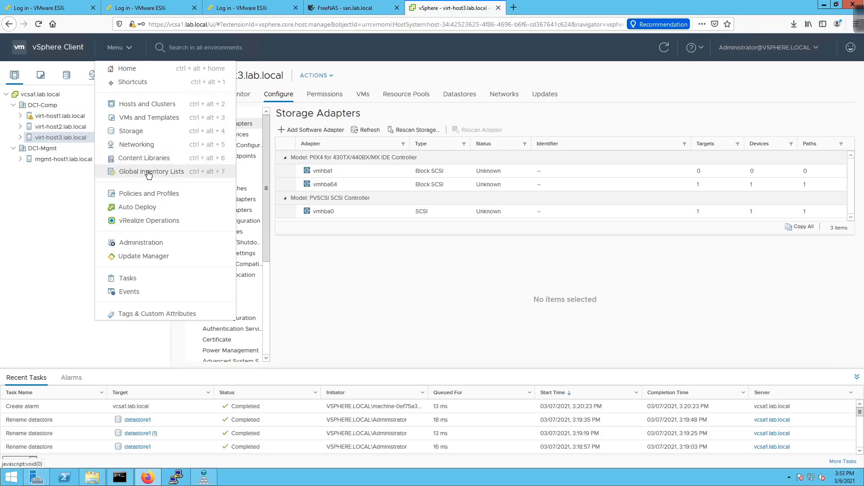
left_click(175, 200)
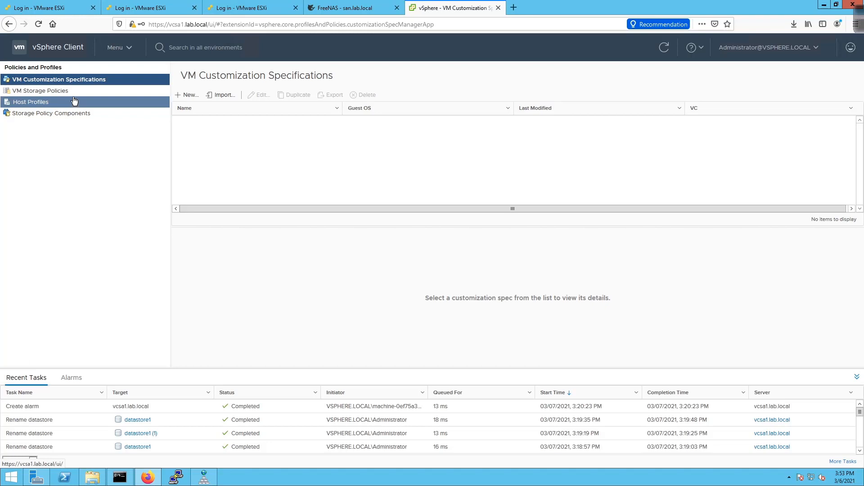
- Visit the Auto Deploy and vRealize Operations pages, then open Administration at its Roles page
left_click(132, 48)
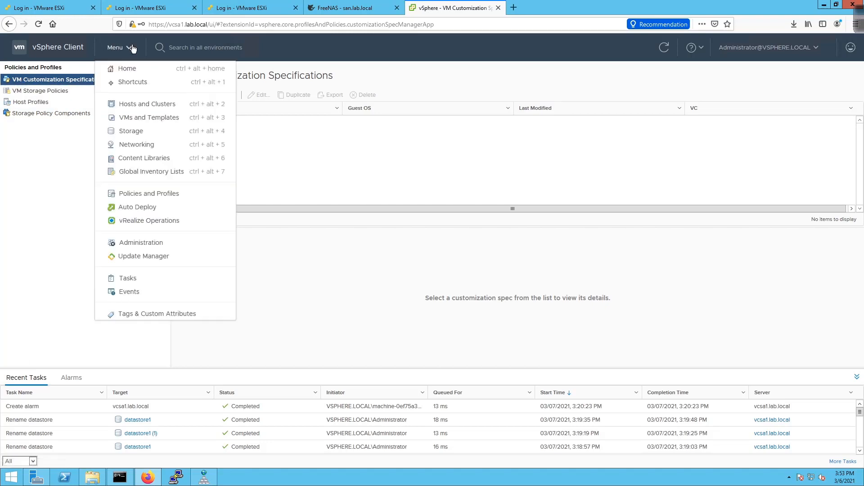
left_click(176, 206)
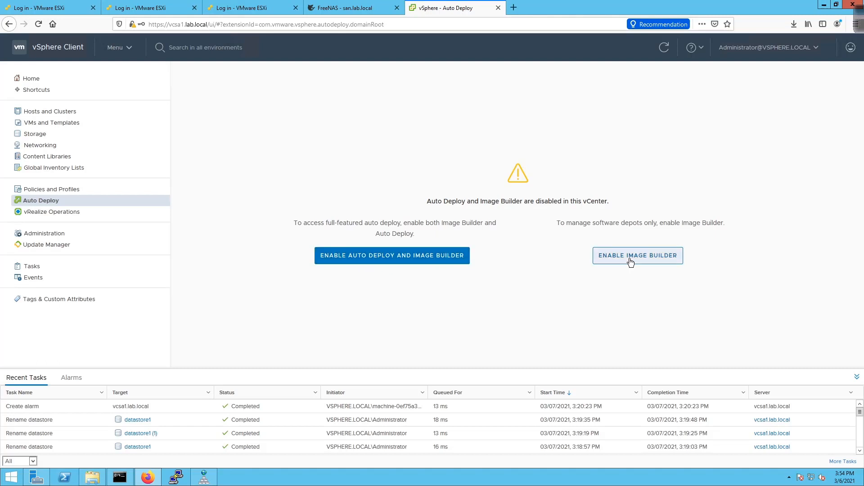
left_click(126, 50)
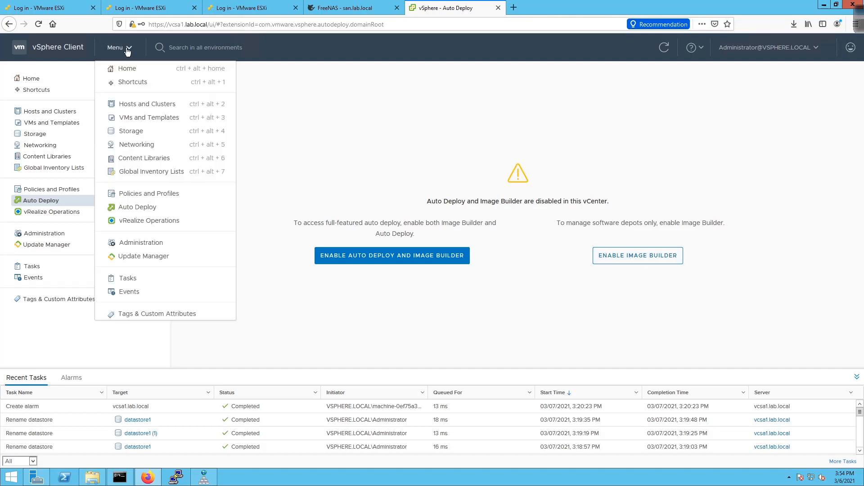
left_click(160, 220)
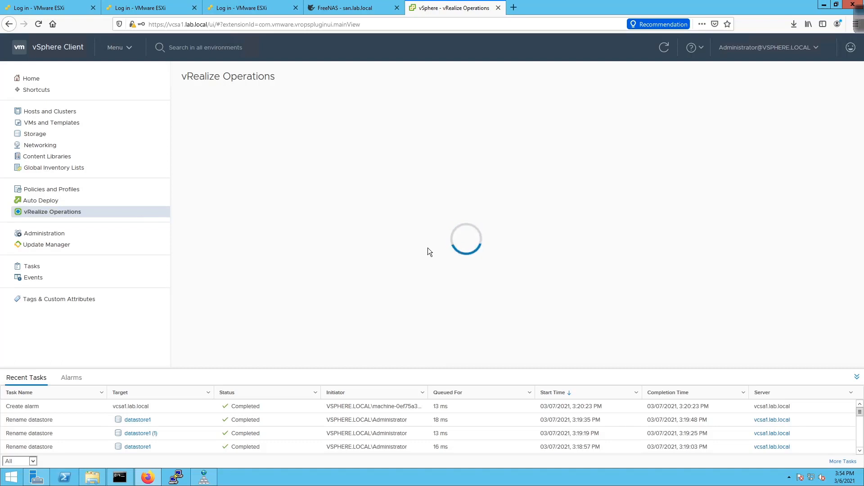
left_click(62, 234)
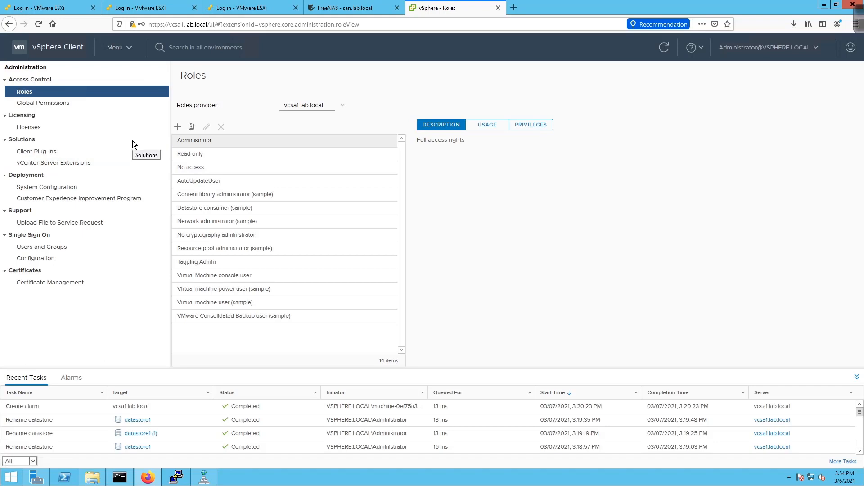
- Open the Licenses list under Administration > Licensing
left_click(51, 128)
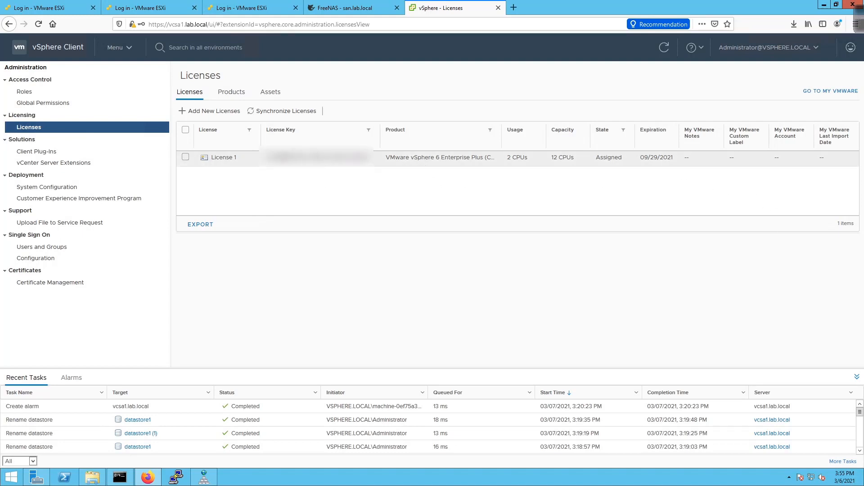
- Select License 1, then list the hosts' license assignments under Assets > HOSTS
left_click(186, 157)
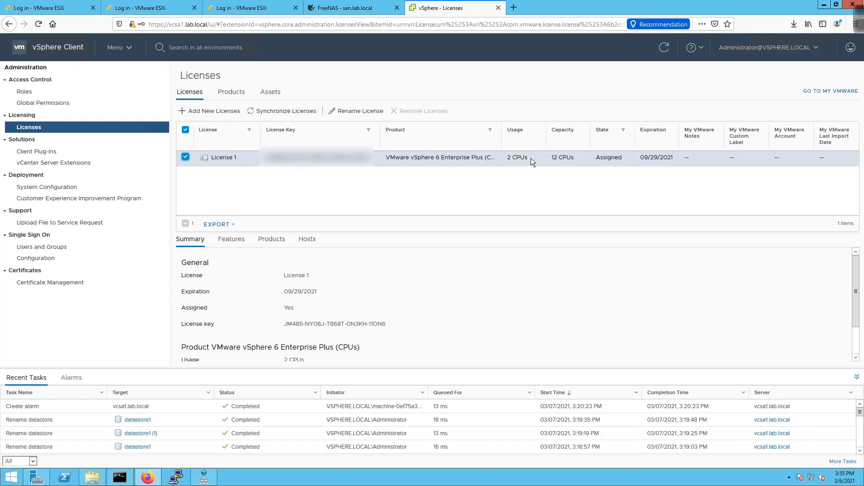
left_click(270, 92)
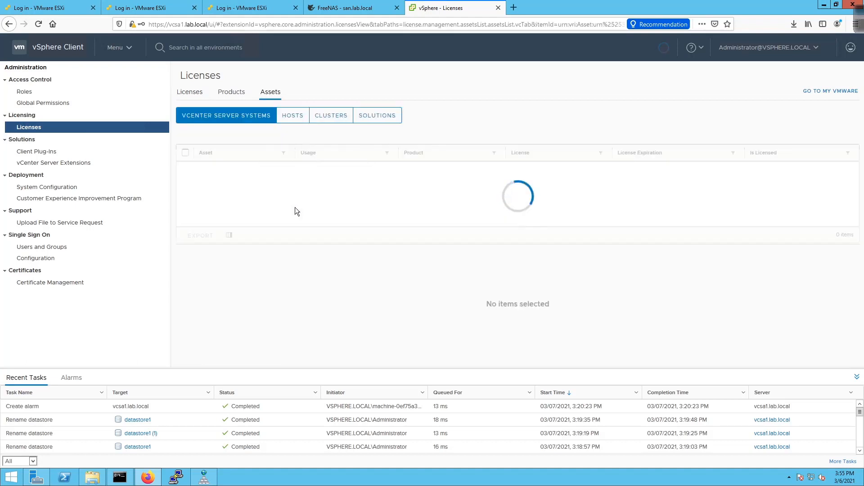
left_click(296, 120)
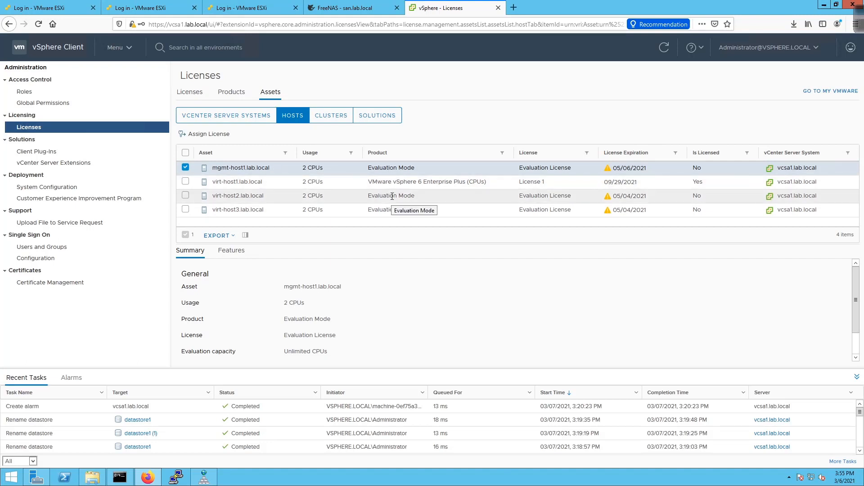
- Assign License 1 (vSphere 6 Enterprise Plus) to mgmt-host1, virt-host2 and virt-host3 together
left_click(184, 196)
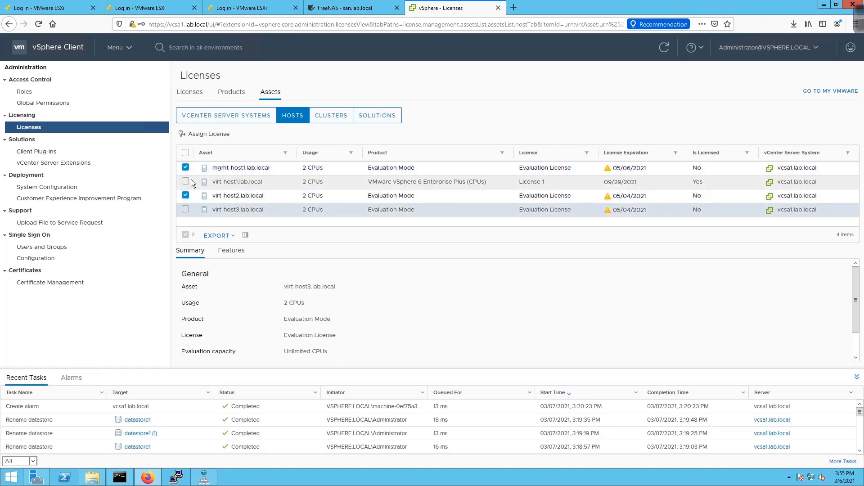
left_click(185, 210)
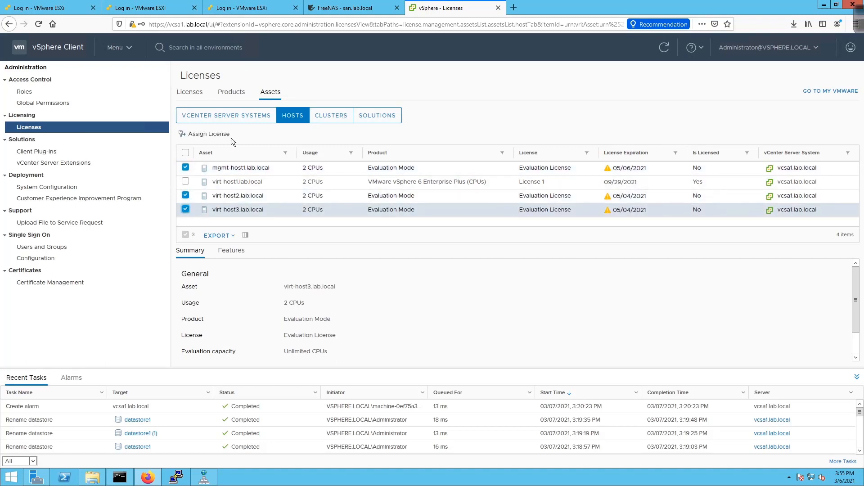
left_click(212, 134)
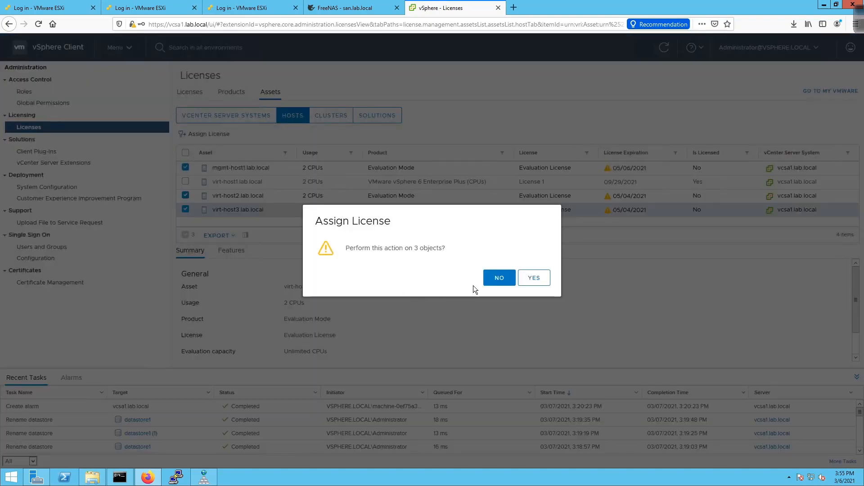
left_click(534, 279)
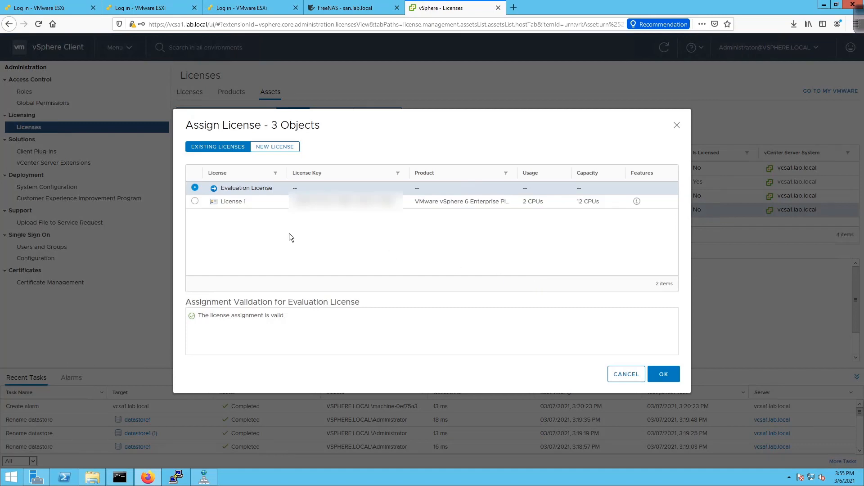
left_click(195, 201)
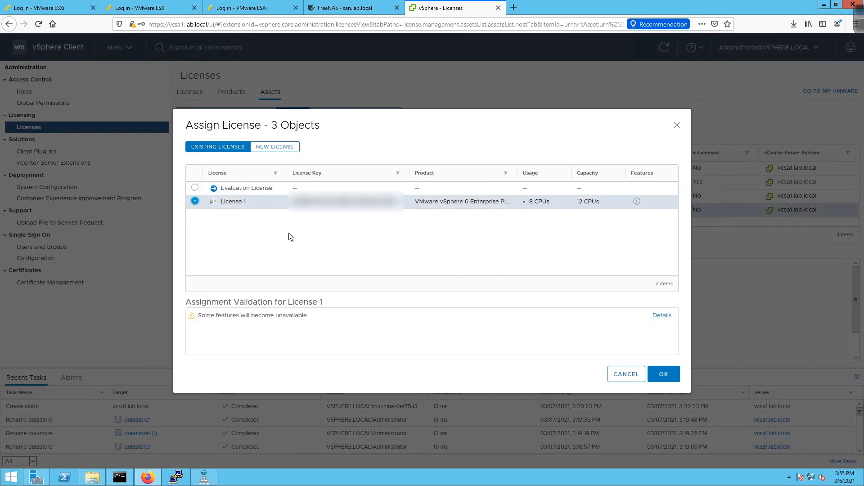
left_click(669, 375)
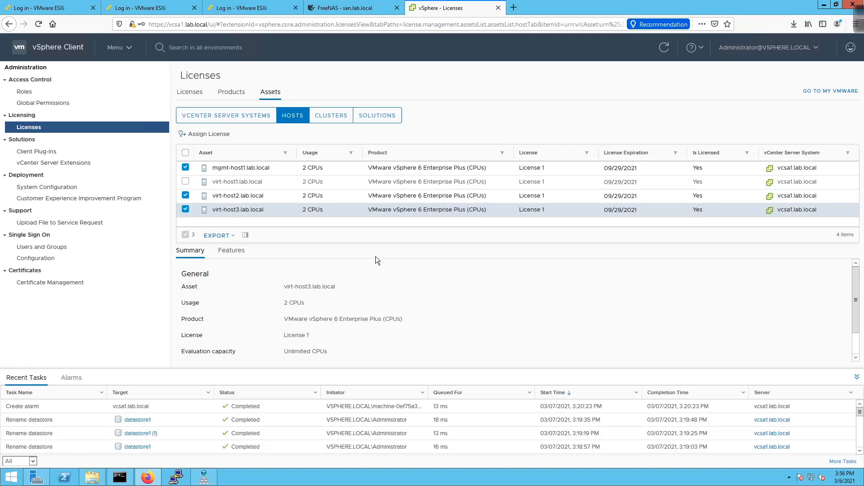
- Confirm on the Licenses tab that License 1 uses 8 CPUs, then view the Client Plug-Ins list
left_click(190, 93)
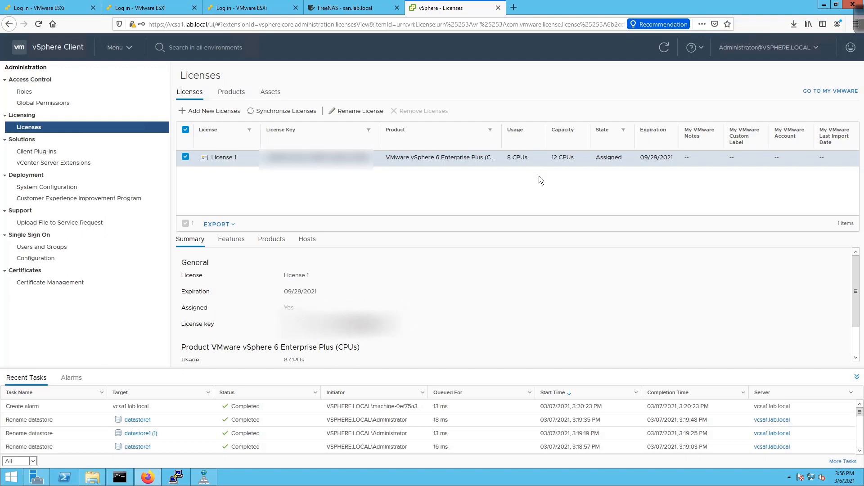
left_click(40, 155)
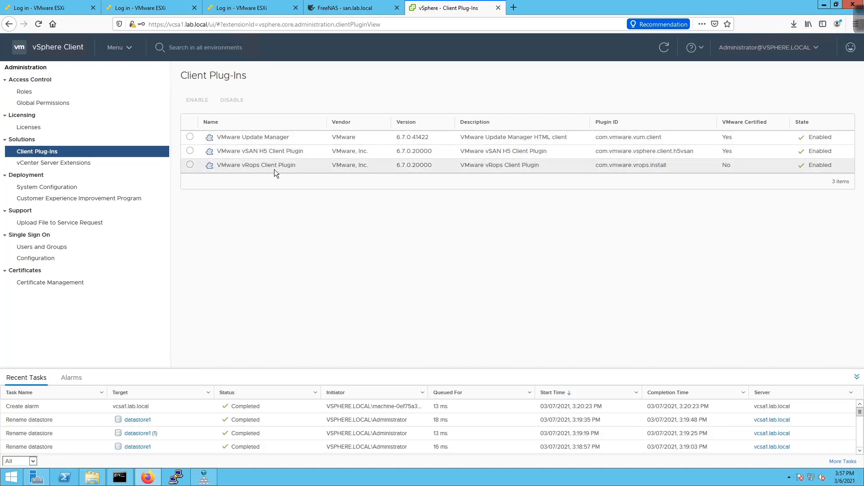
- Browse vCenter Server Extensions, System Configuration, CEIP and Upload File pages, ending at Single Sign-On Configuration
left_click(75, 165)
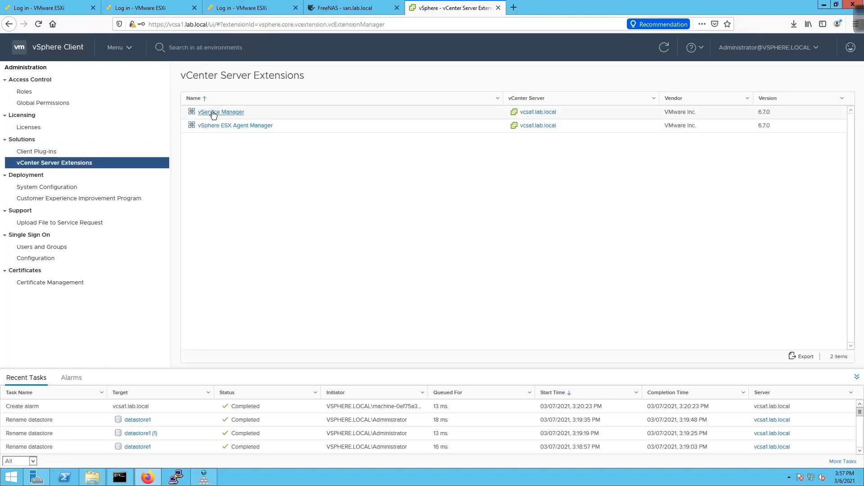
left_click(43, 191)
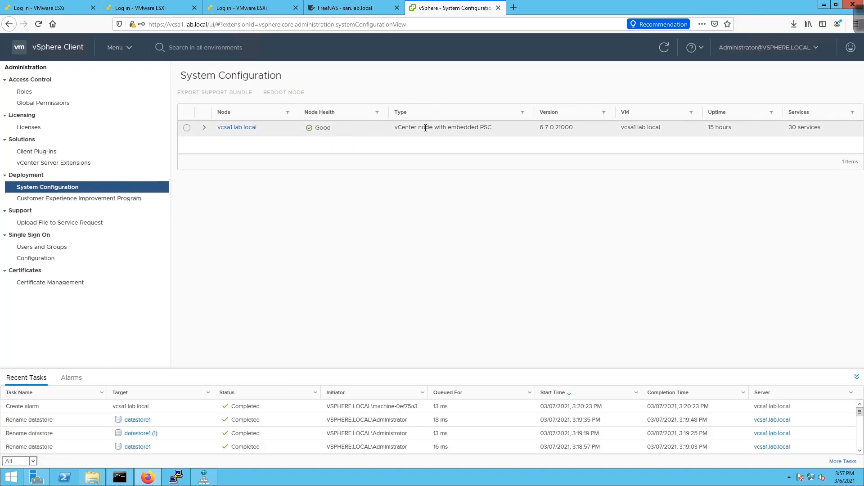
left_click(90, 205)
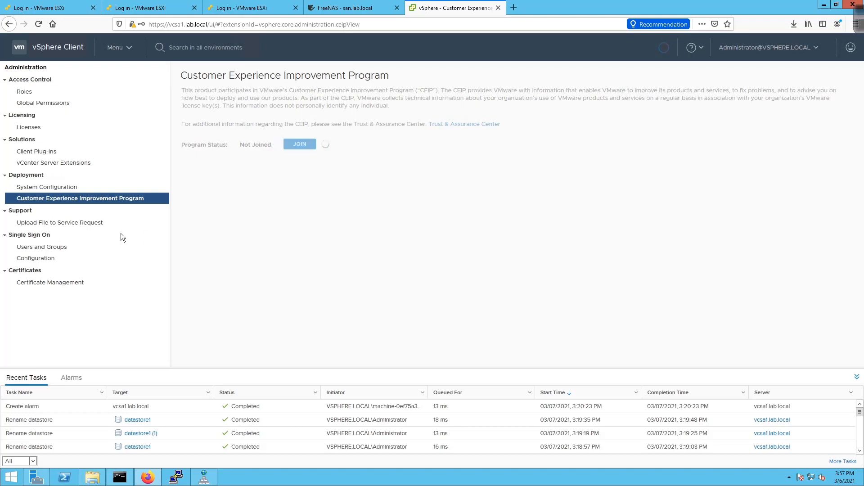
left_click(110, 225)
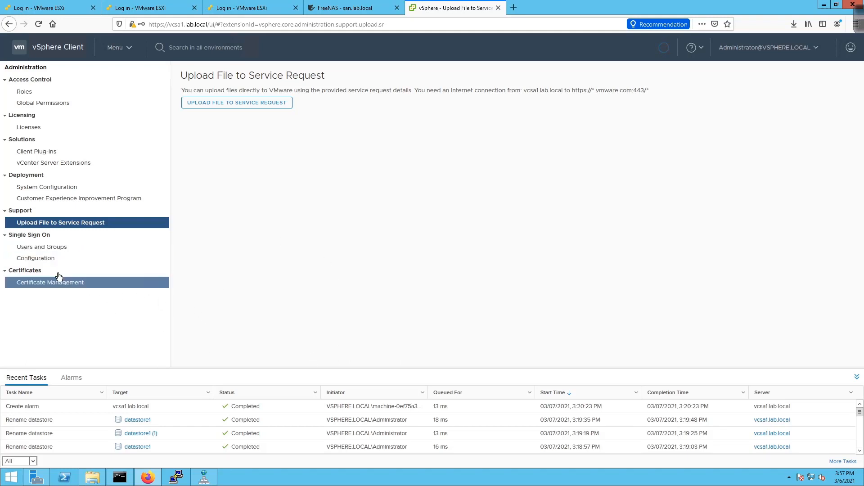
left_click(42, 259)
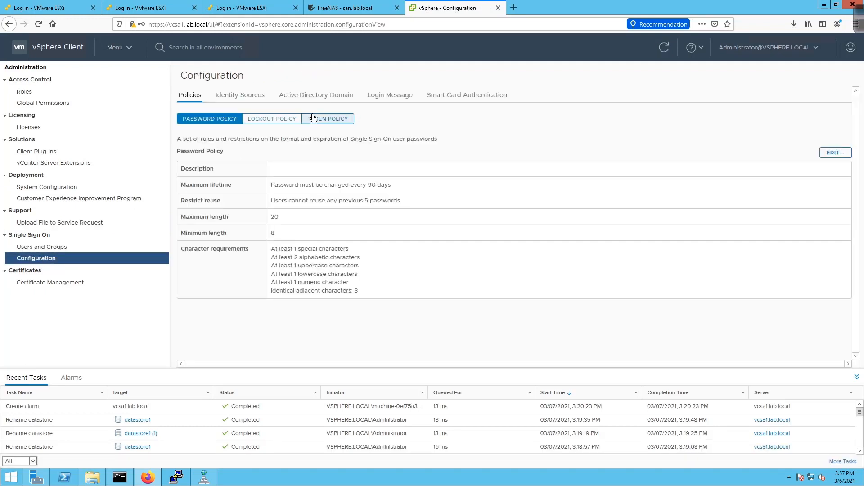
- Start an Active Directory over LDAP identity source, cancel it, and view Users and Groups
left_click(230, 95)
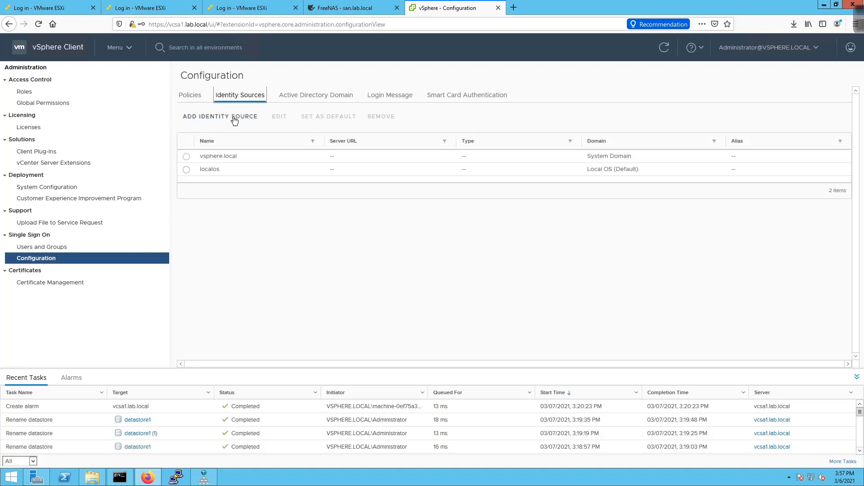
left_click(233, 117)
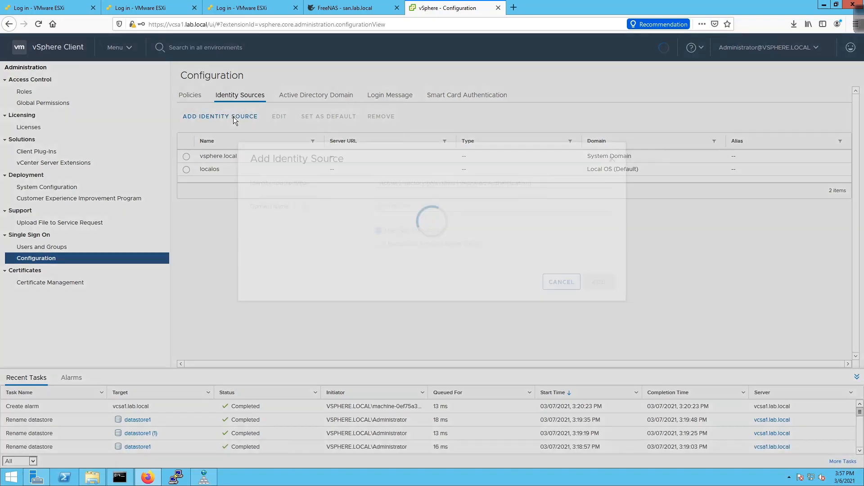
left_click(559, 188)
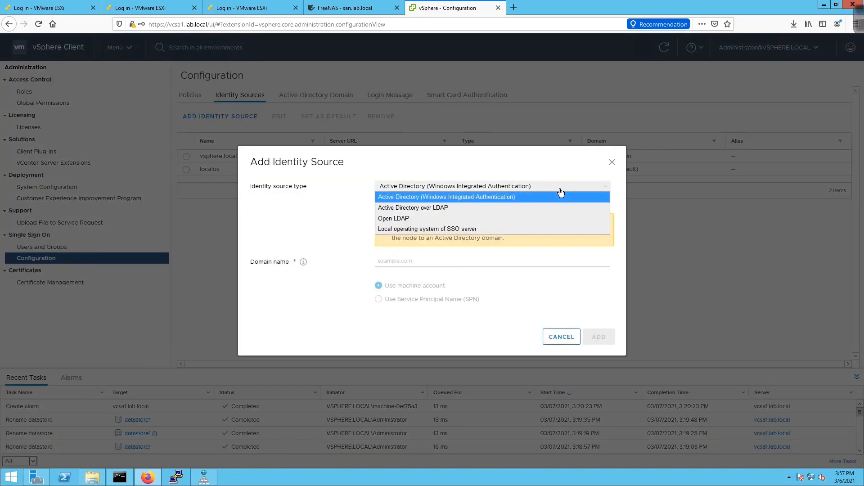
left_click(546, 213)
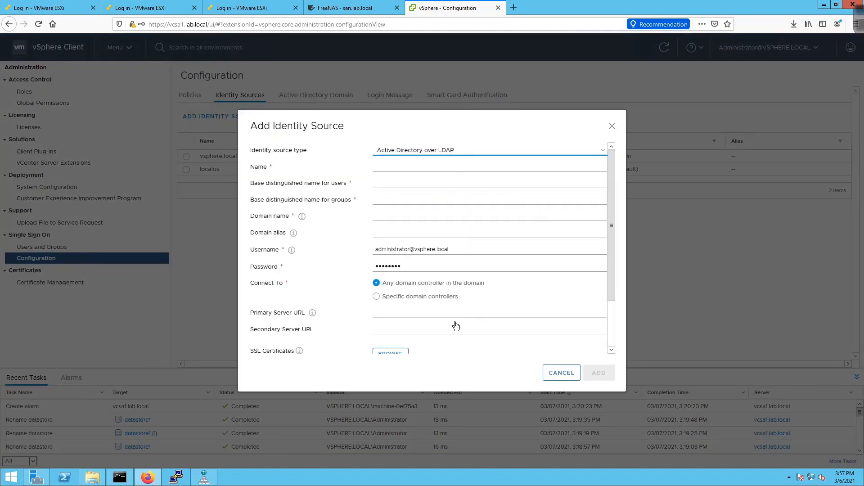
left_click(557, 374)
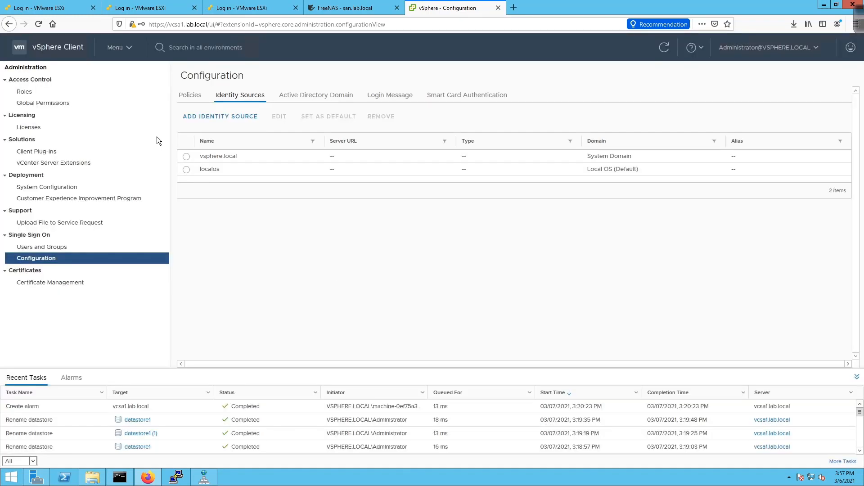
left_click(76, 248)
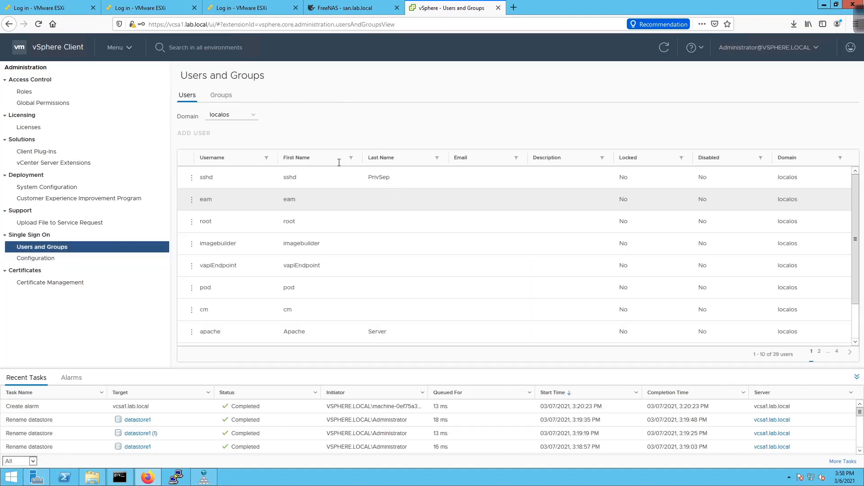
- Keep the localos domain in Users and Groups, then go to Certificate Management
left_click(247, 118)
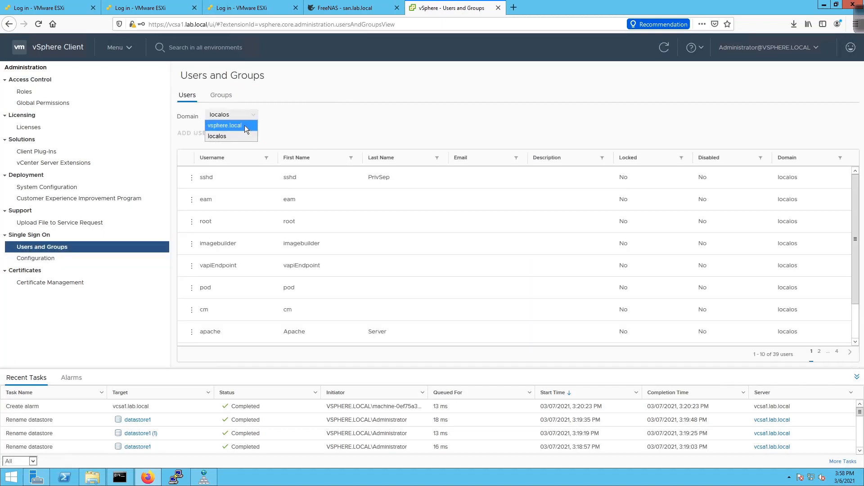
left_click(270, 128)
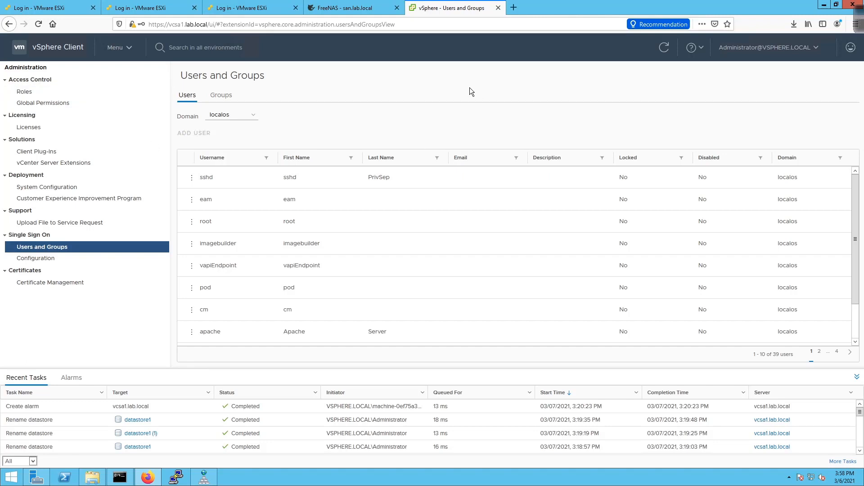
left_click(52, 288)
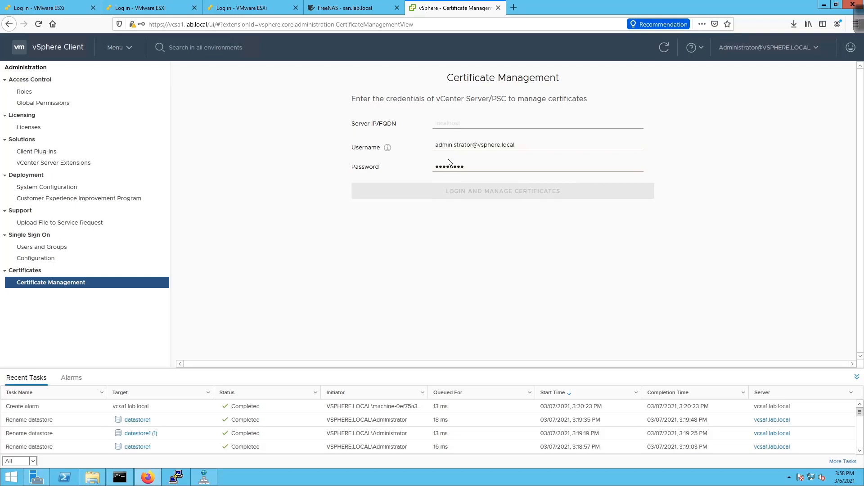
- Navigate through the main Menu to the Hosts and Clusters inventory
left_click(115, 53)
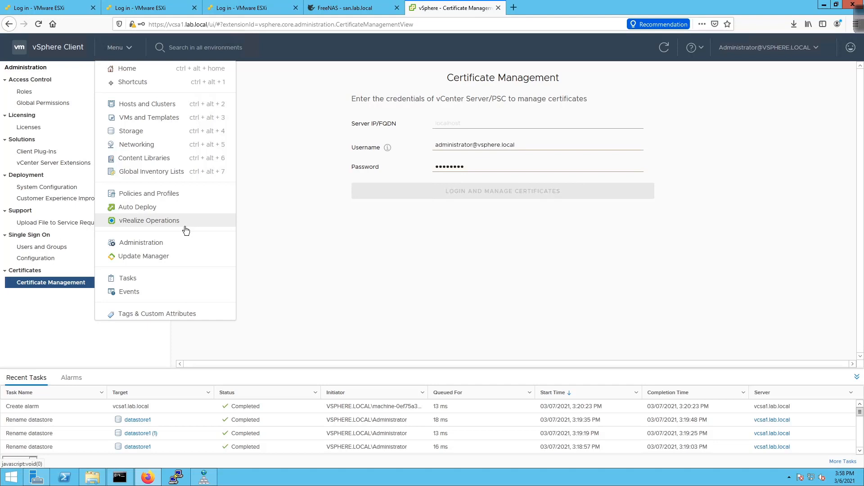
left_click(302, 246)
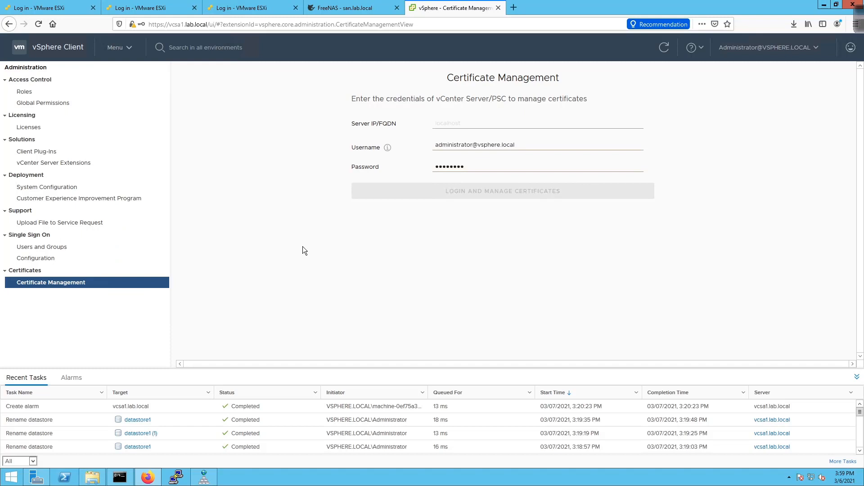
left_click(118, 50)
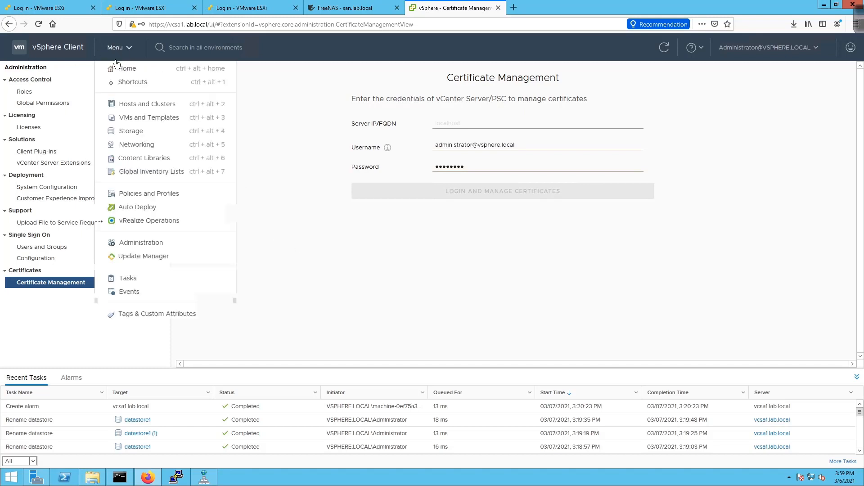
left_click(116, 104)
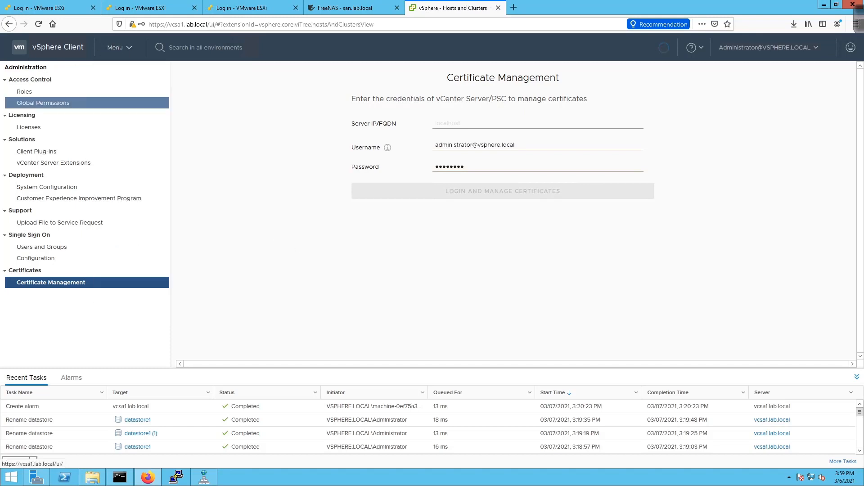